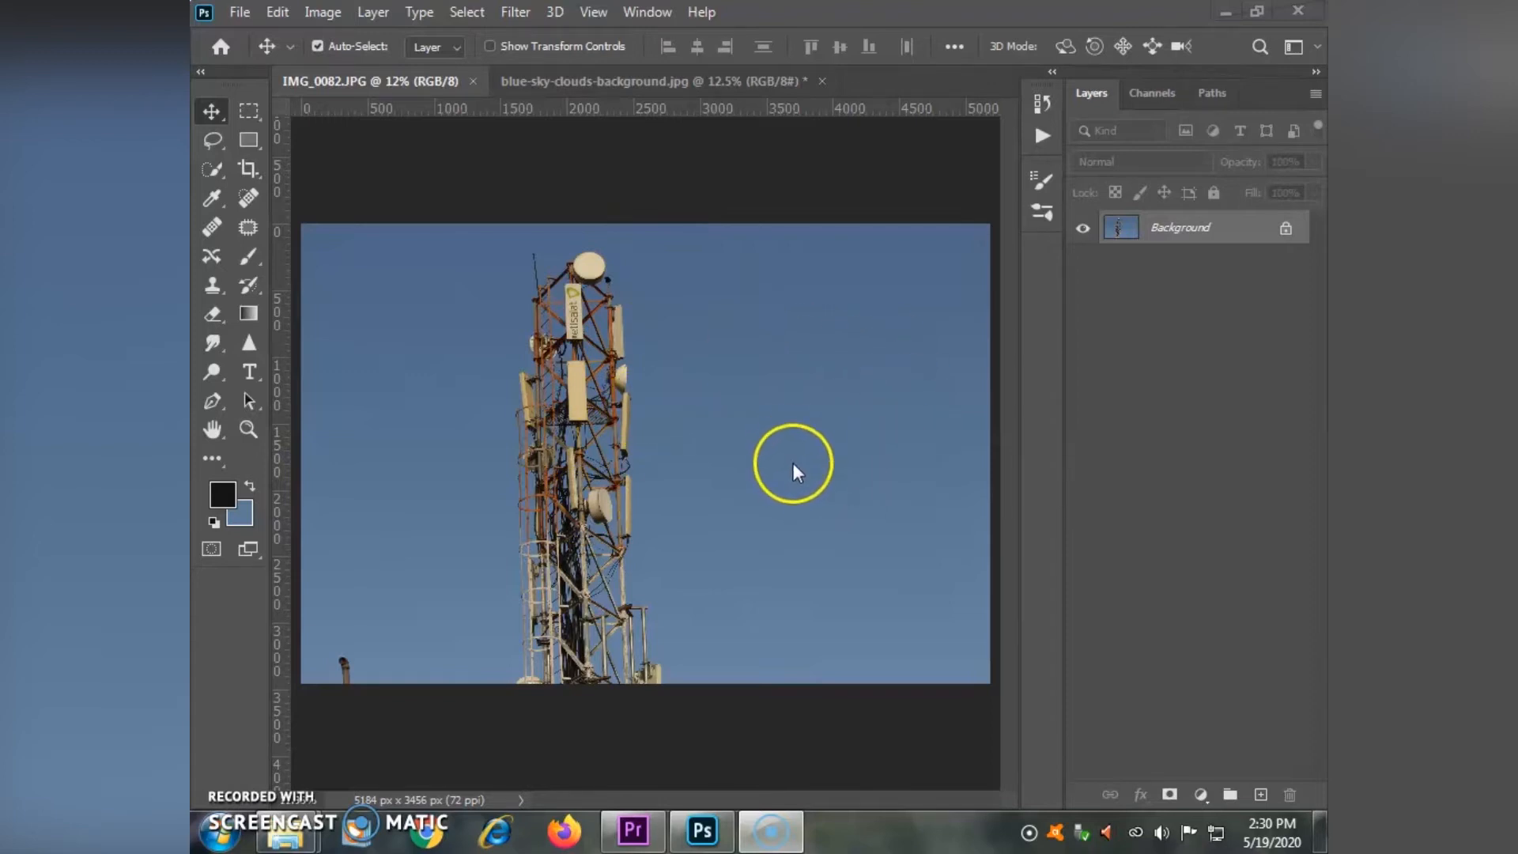
- Switch to the blue-sky-clouds-background.jpg image
left_click(623, 83)
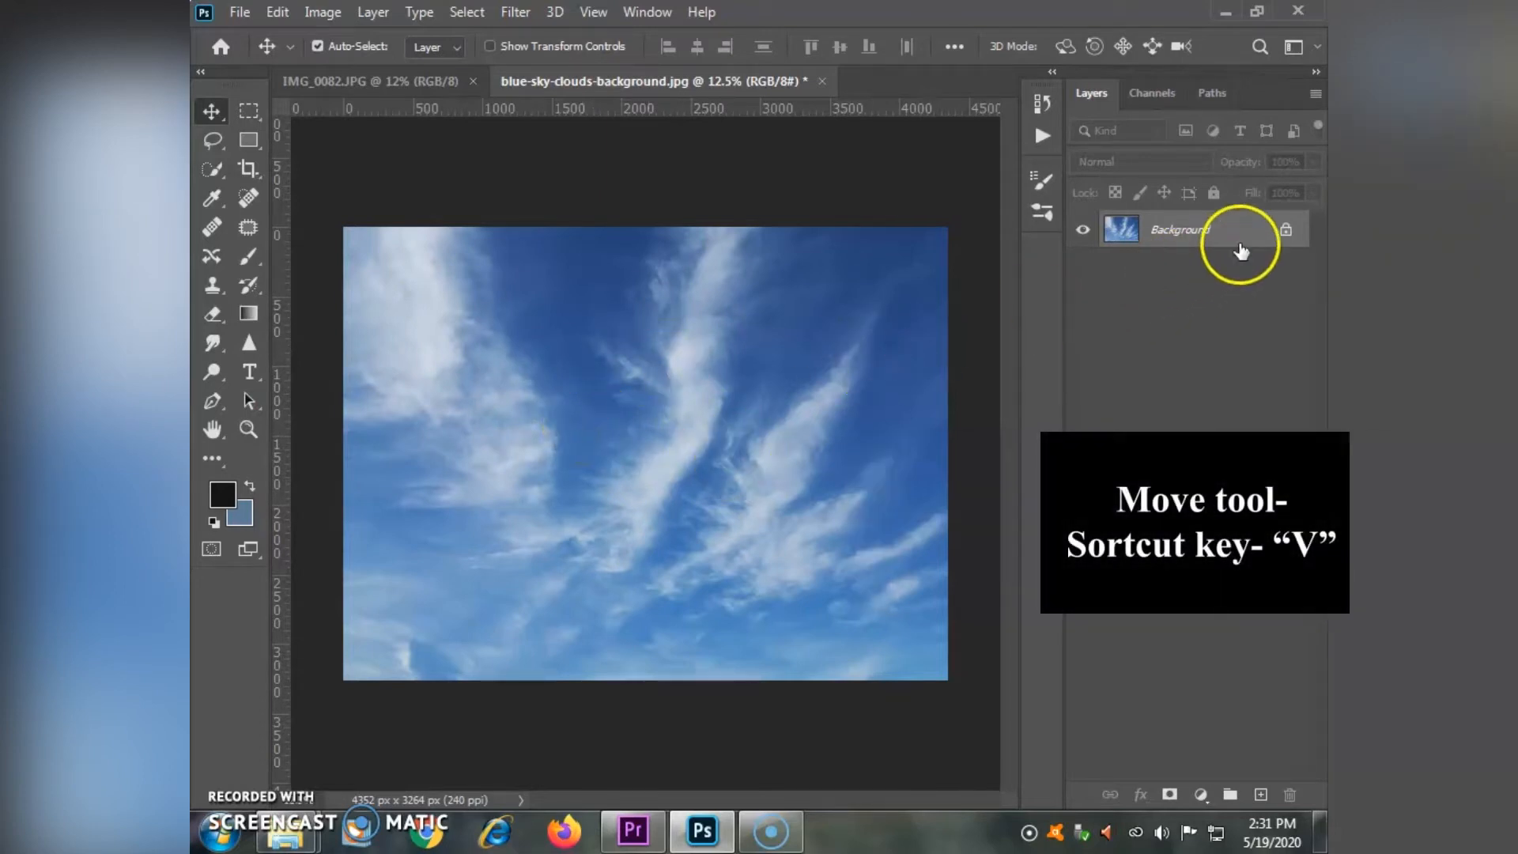
left_click(1286, 230)
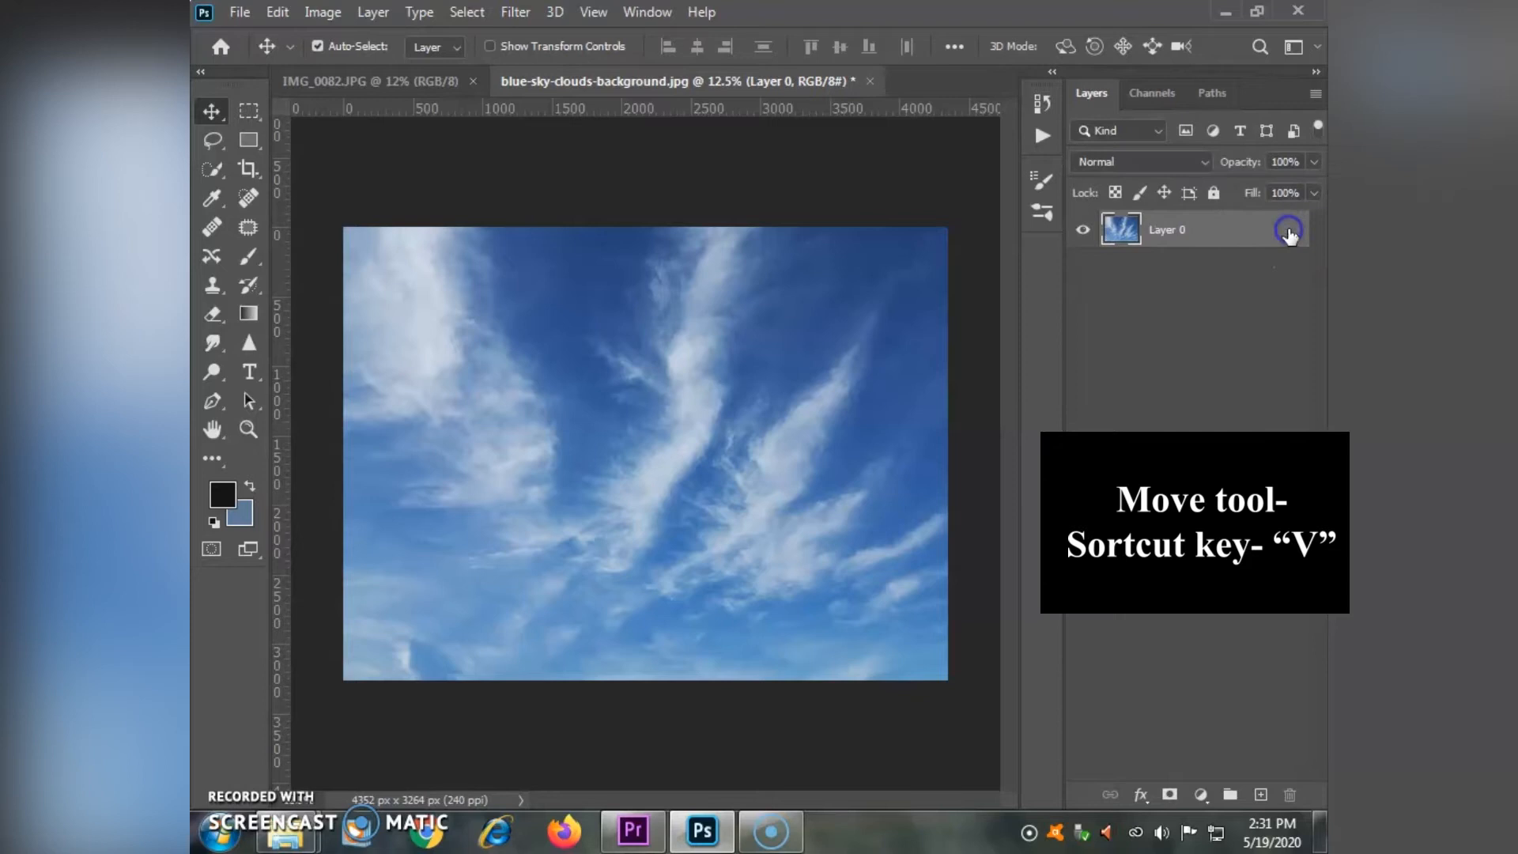
left_click_drag(692, 400, 693, 372)
key("ctrl+z")
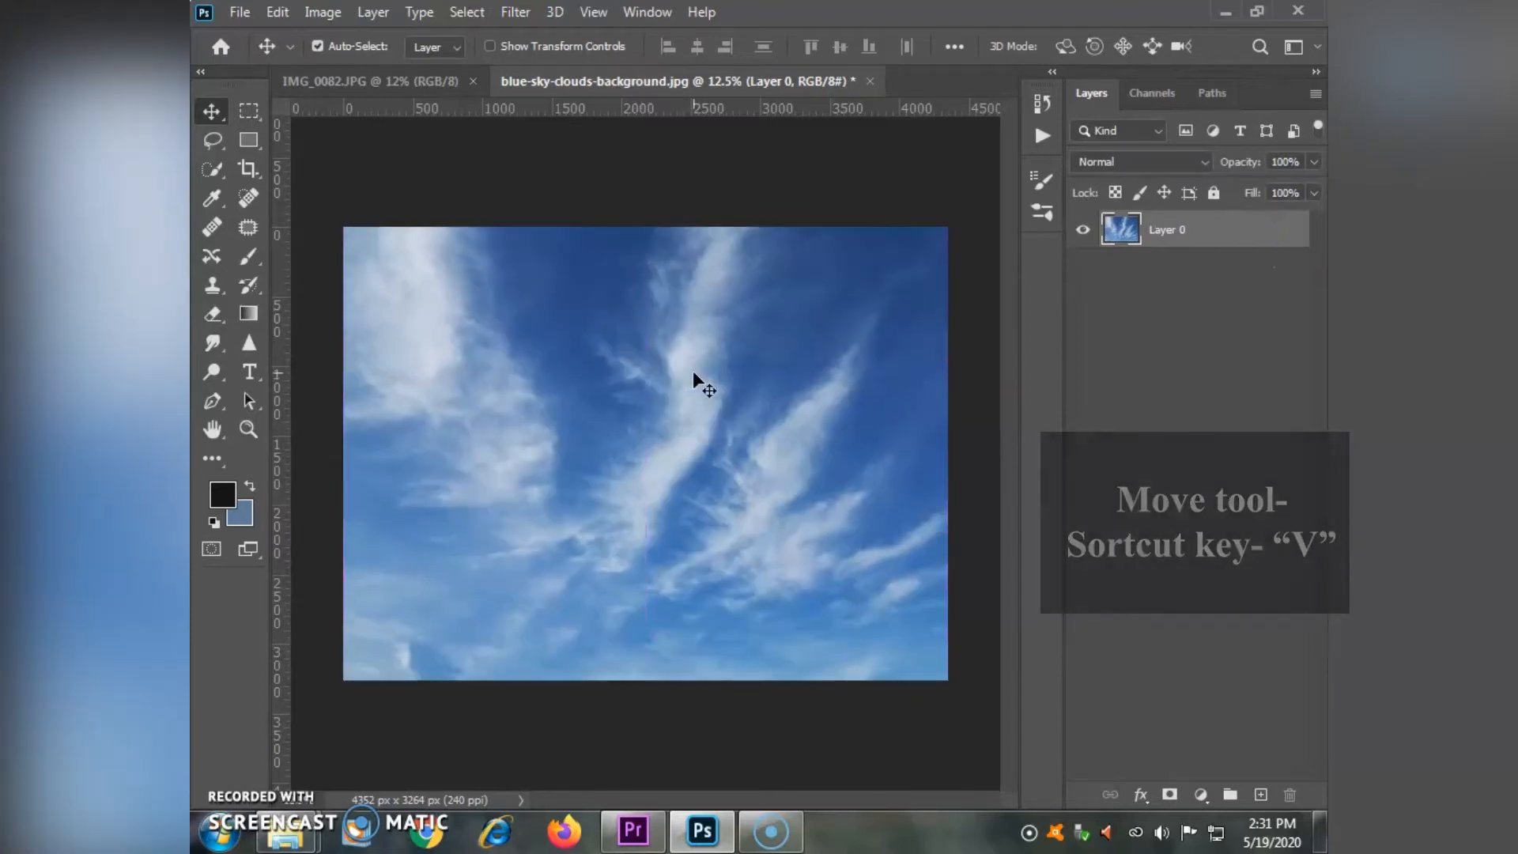
key("ctrl+z")
- Copy the entire clouds image and paste it into IMG_0082.JPG as a new layer over the tower photo
key("ctrl+a")
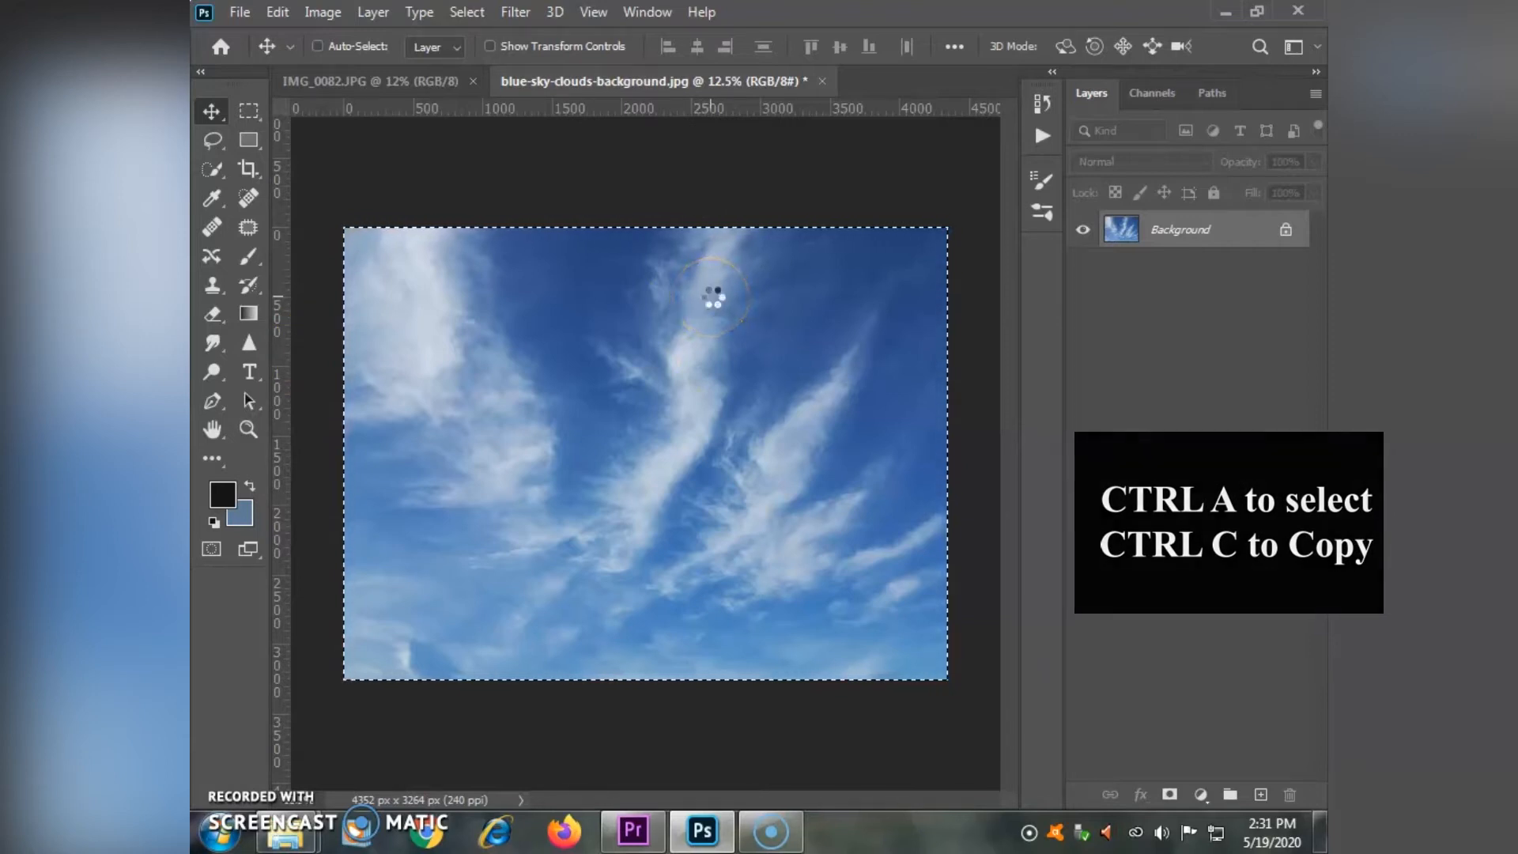
left_click(395, 82)
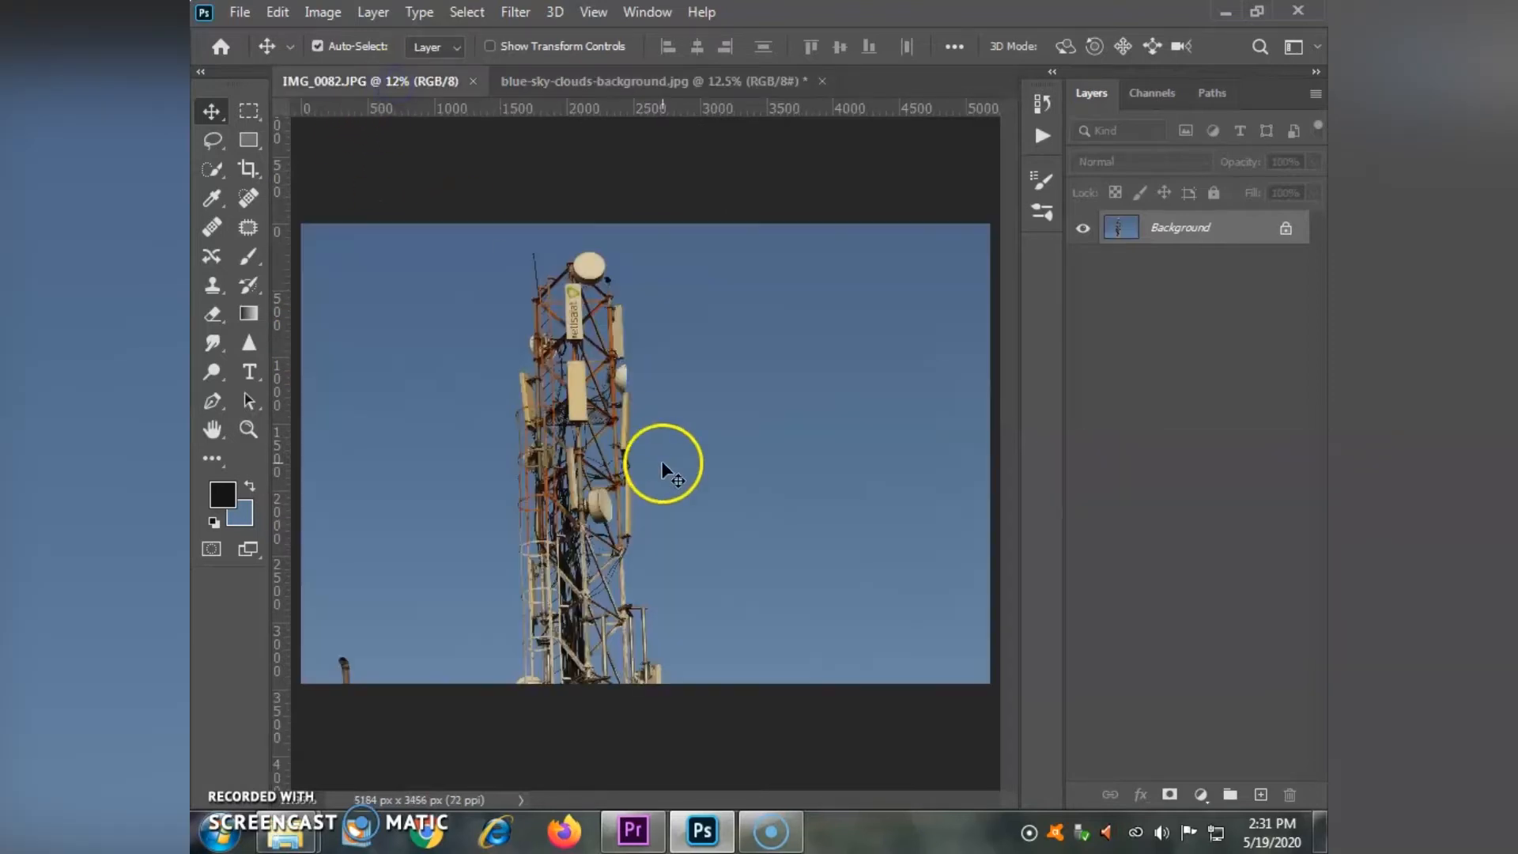
key("ctrl+v")
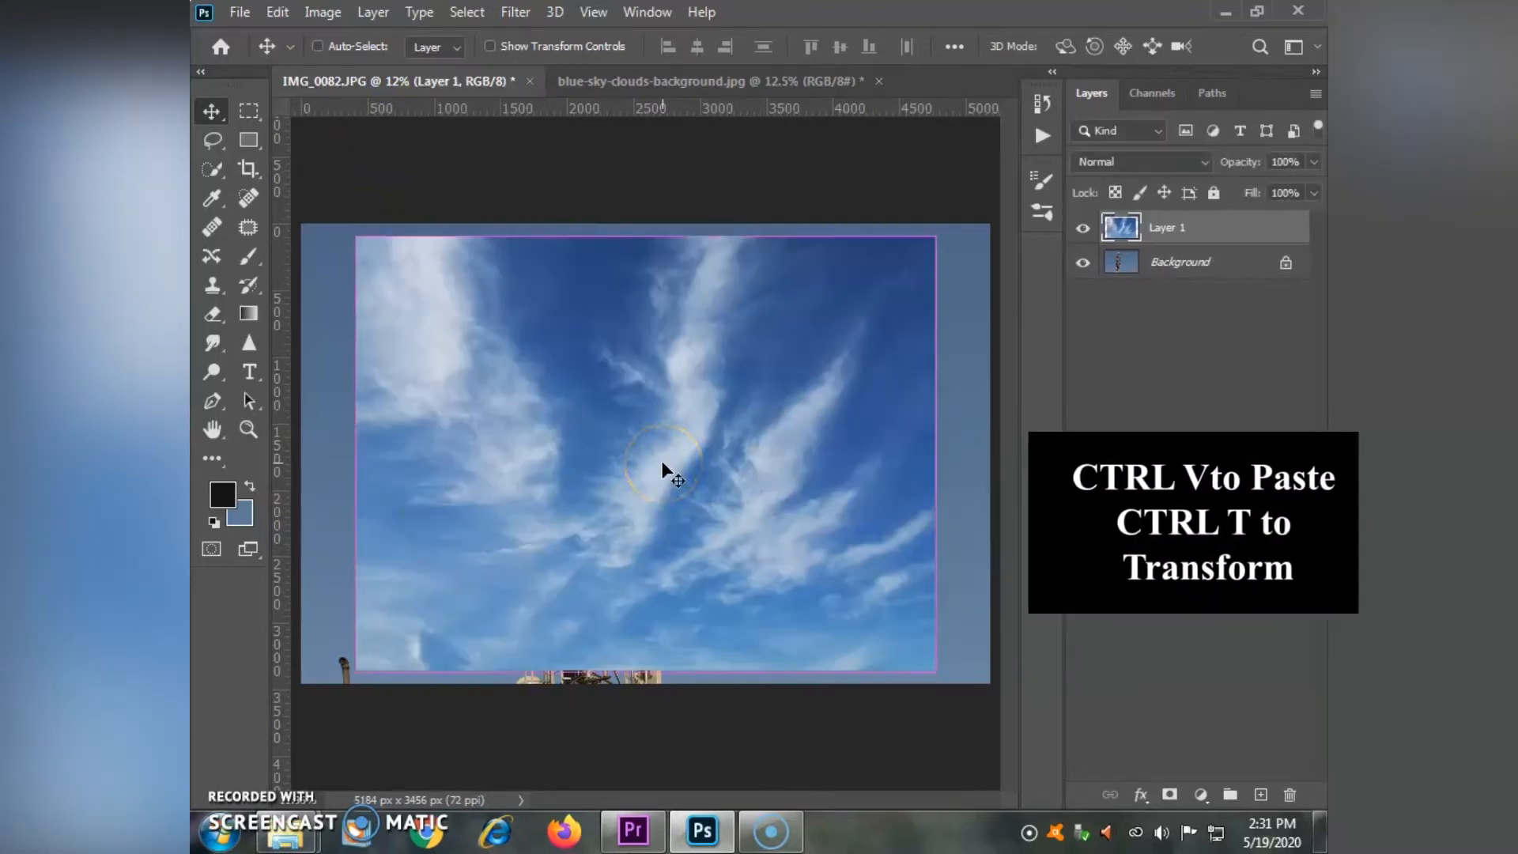
- Scale the pasted clouds layer proportionally to about 122.49% so it covers the whole canvas
key("ctrl+minus")
key("ctrl+t")
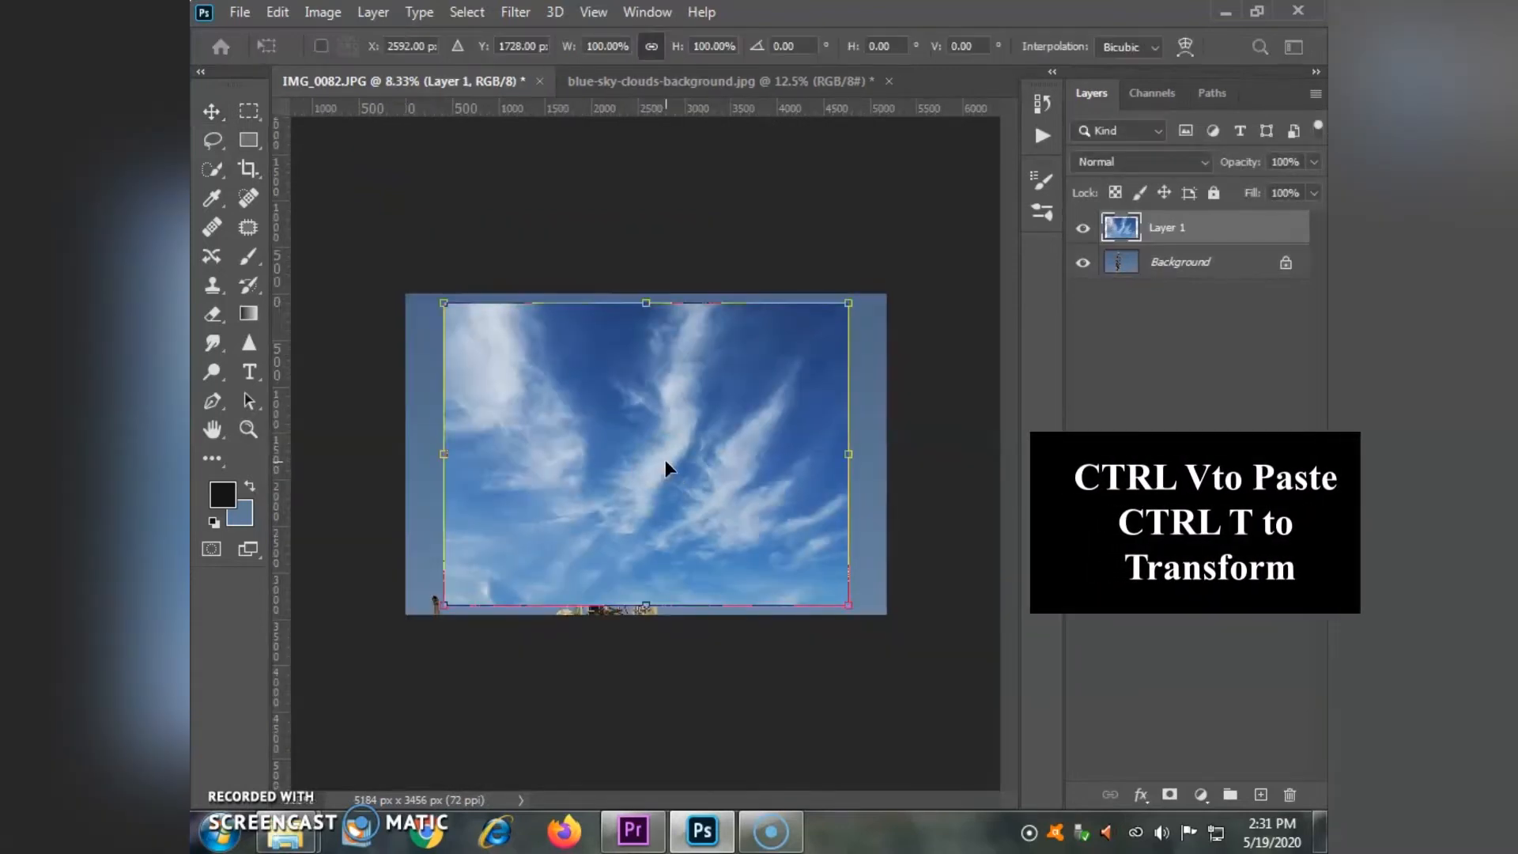
left_click_drag(434, 296, 402, 270)
left_click_drag(848, 606, 927, 641)
left_click_drag(748, 476, 747, 473)
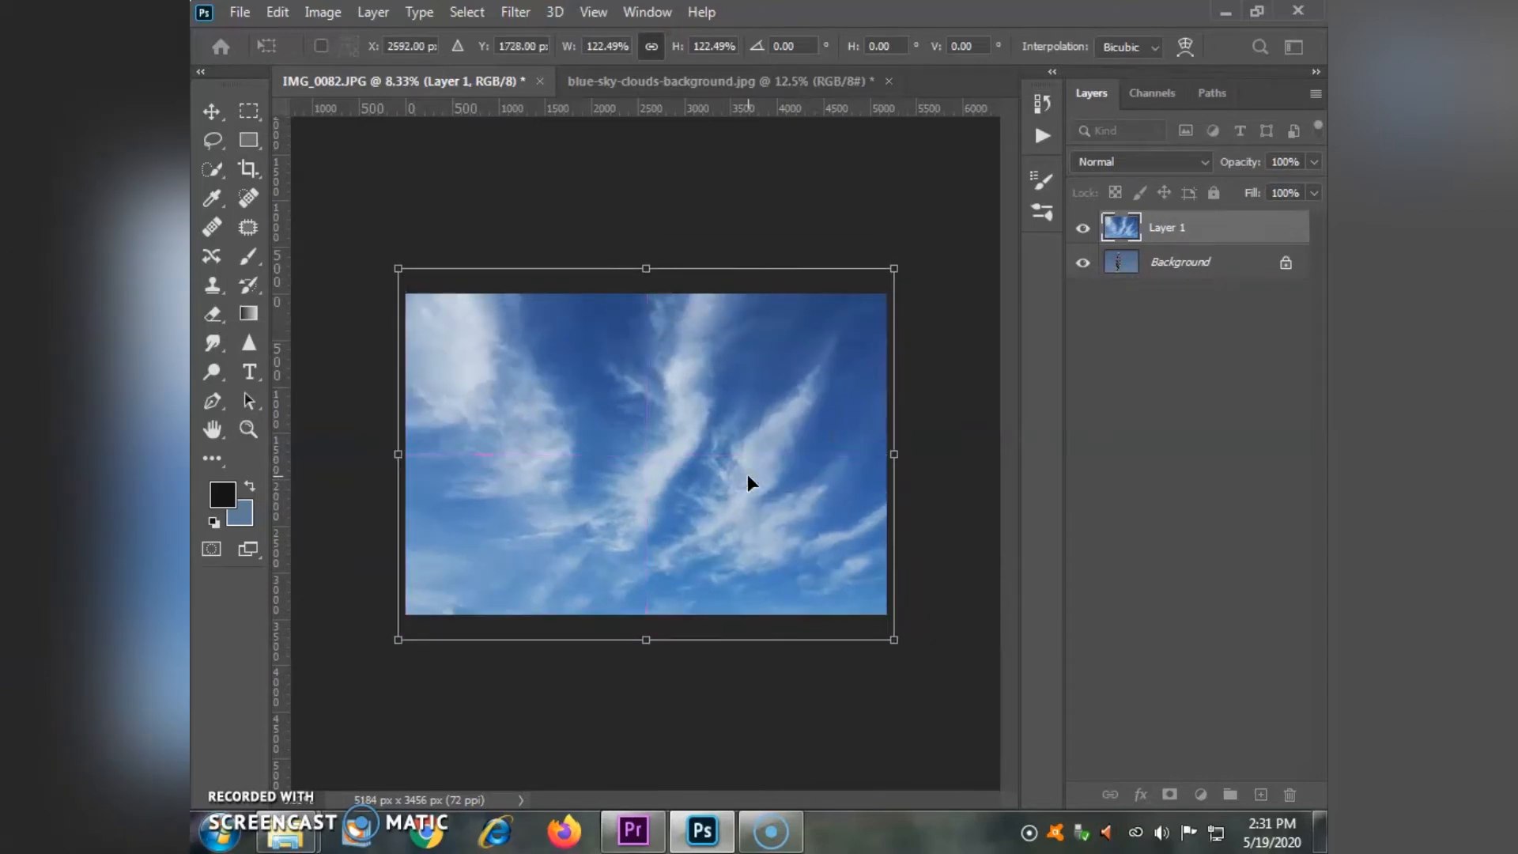
key("Return")
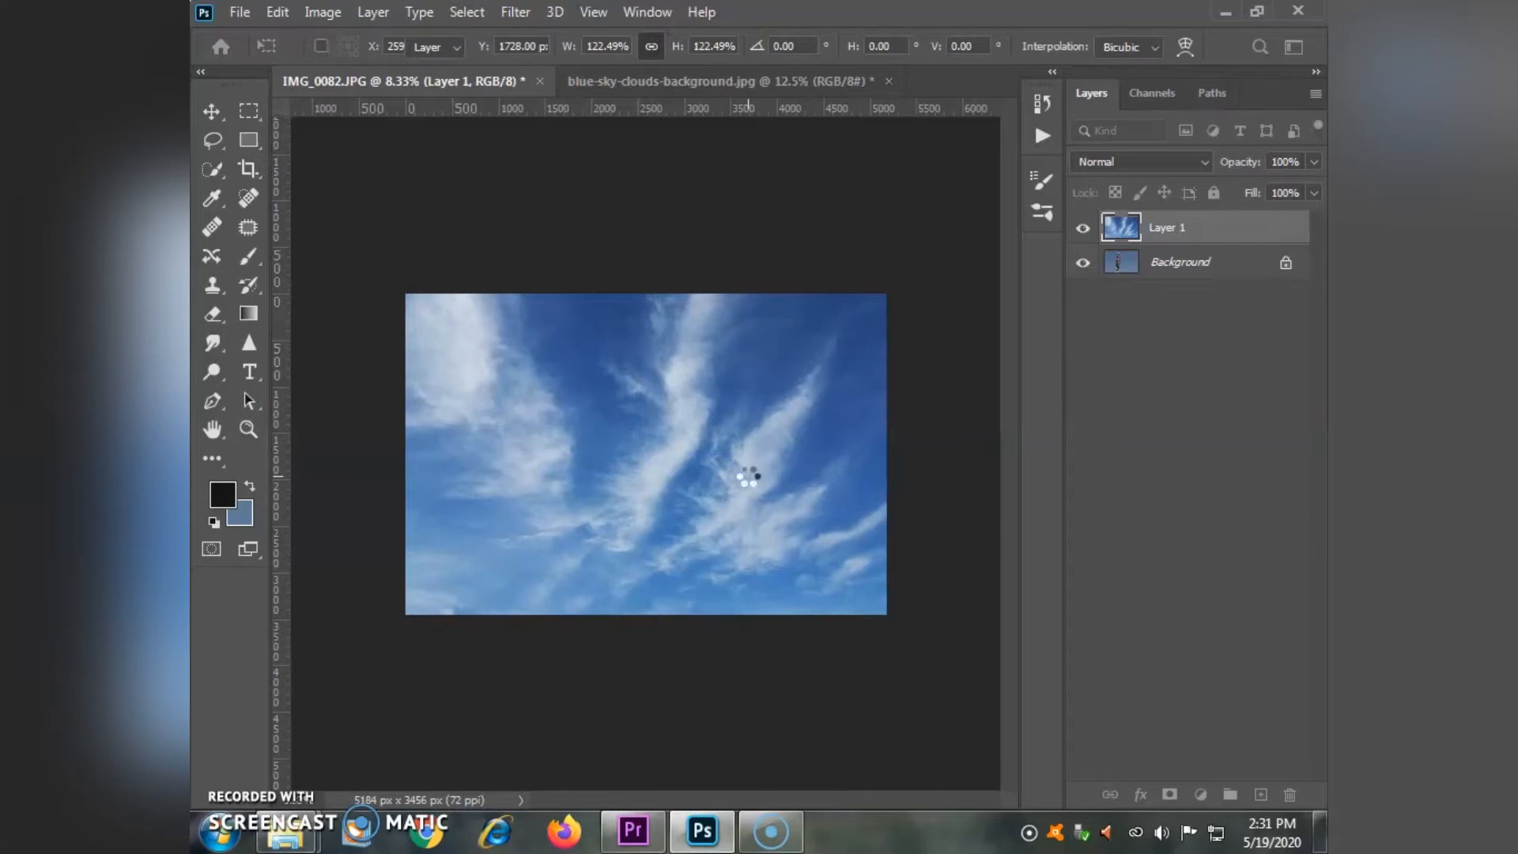
- Rename the clouds layer to "sky"
double_click(1170, 227)
type("s")
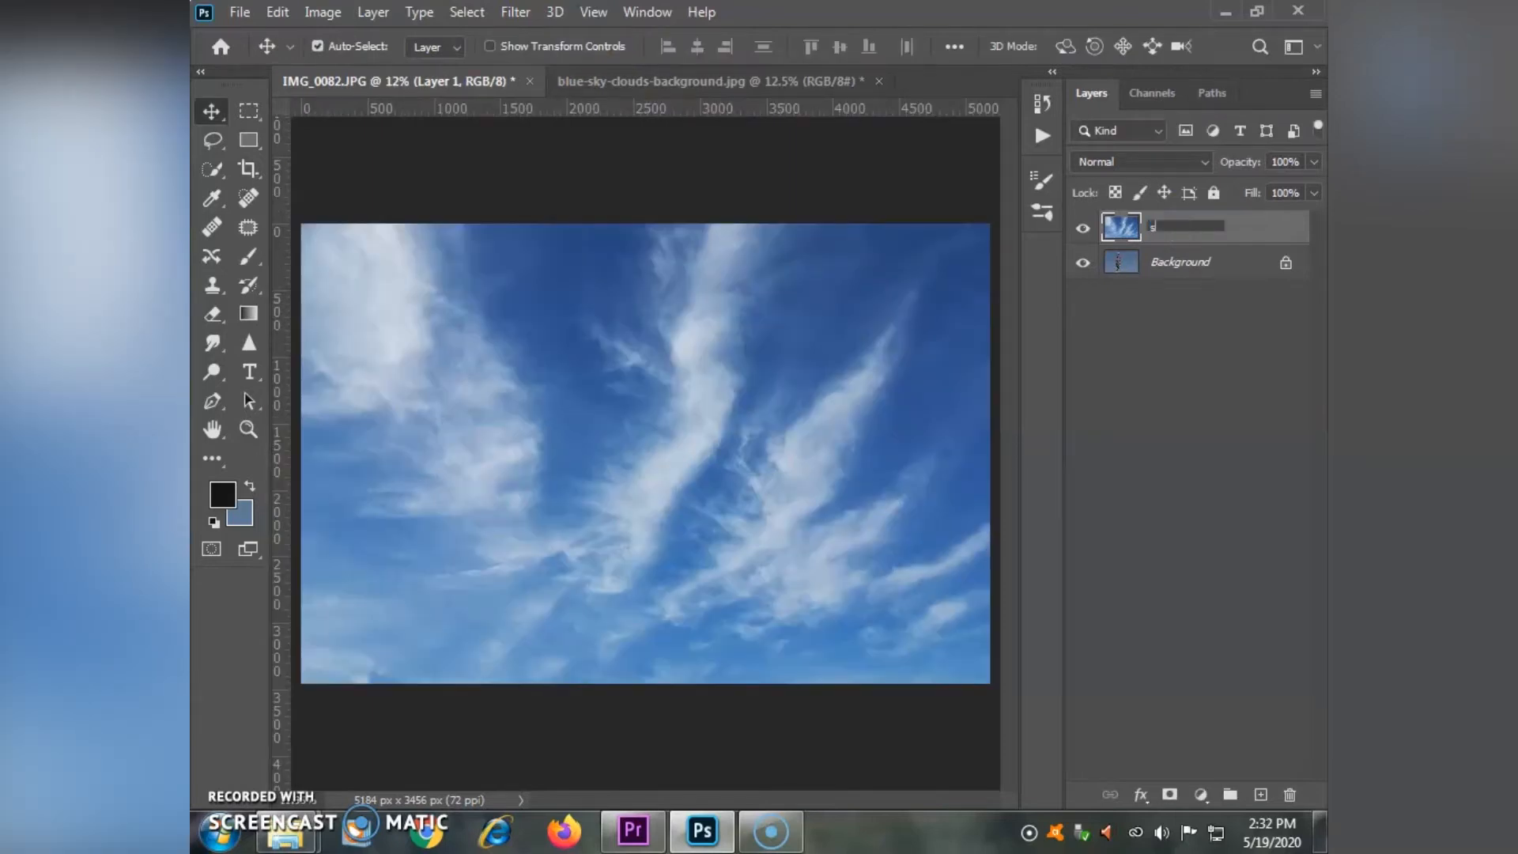
key("Return")
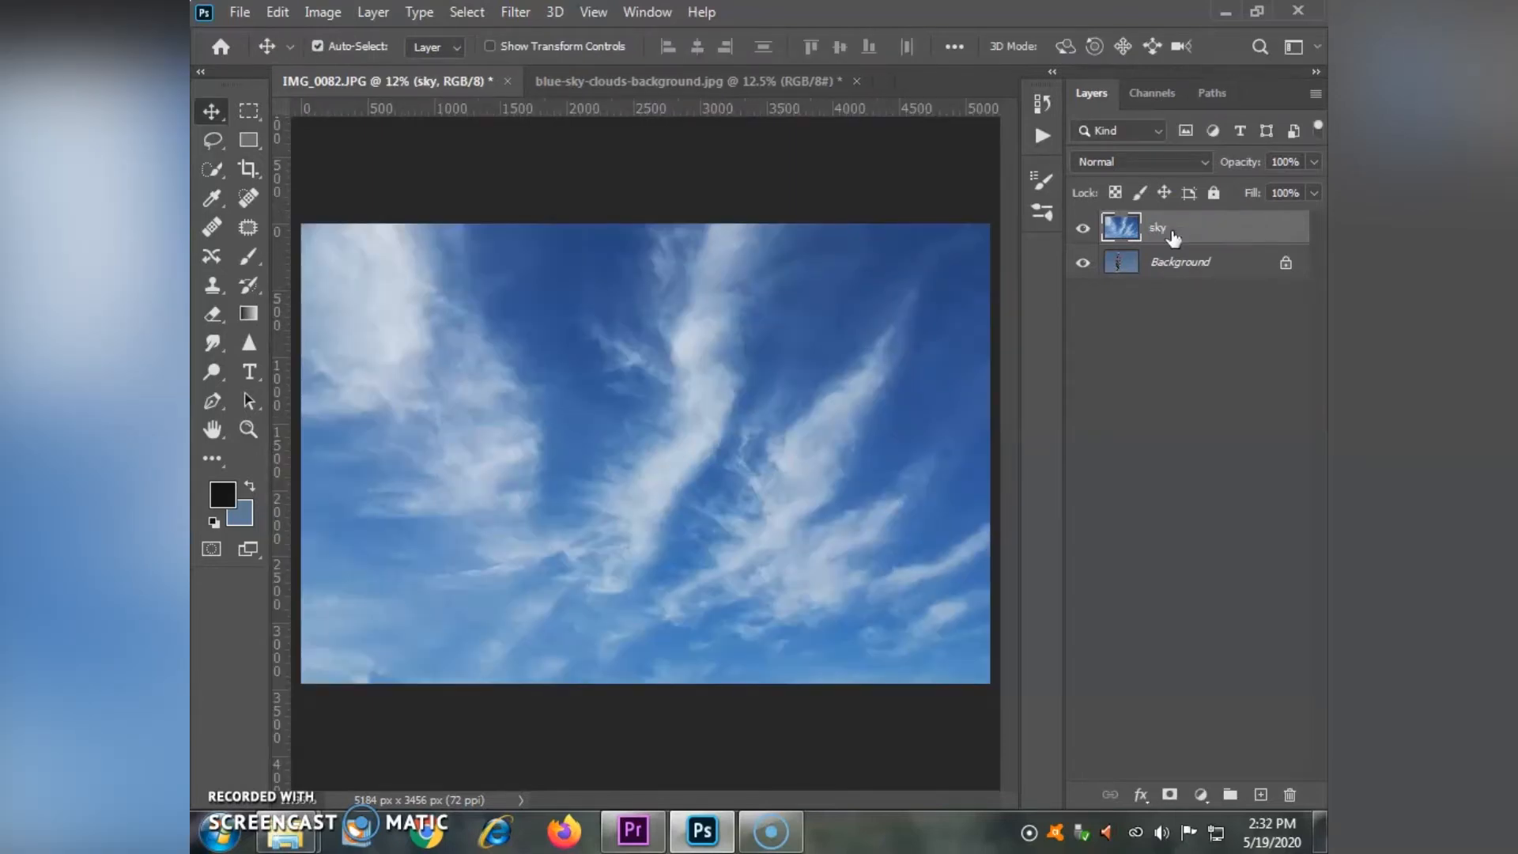
- Hide the sky layer and start a Color Range selection on the Background layer, sampling the blue beside the tower
left_click(1082, 231)
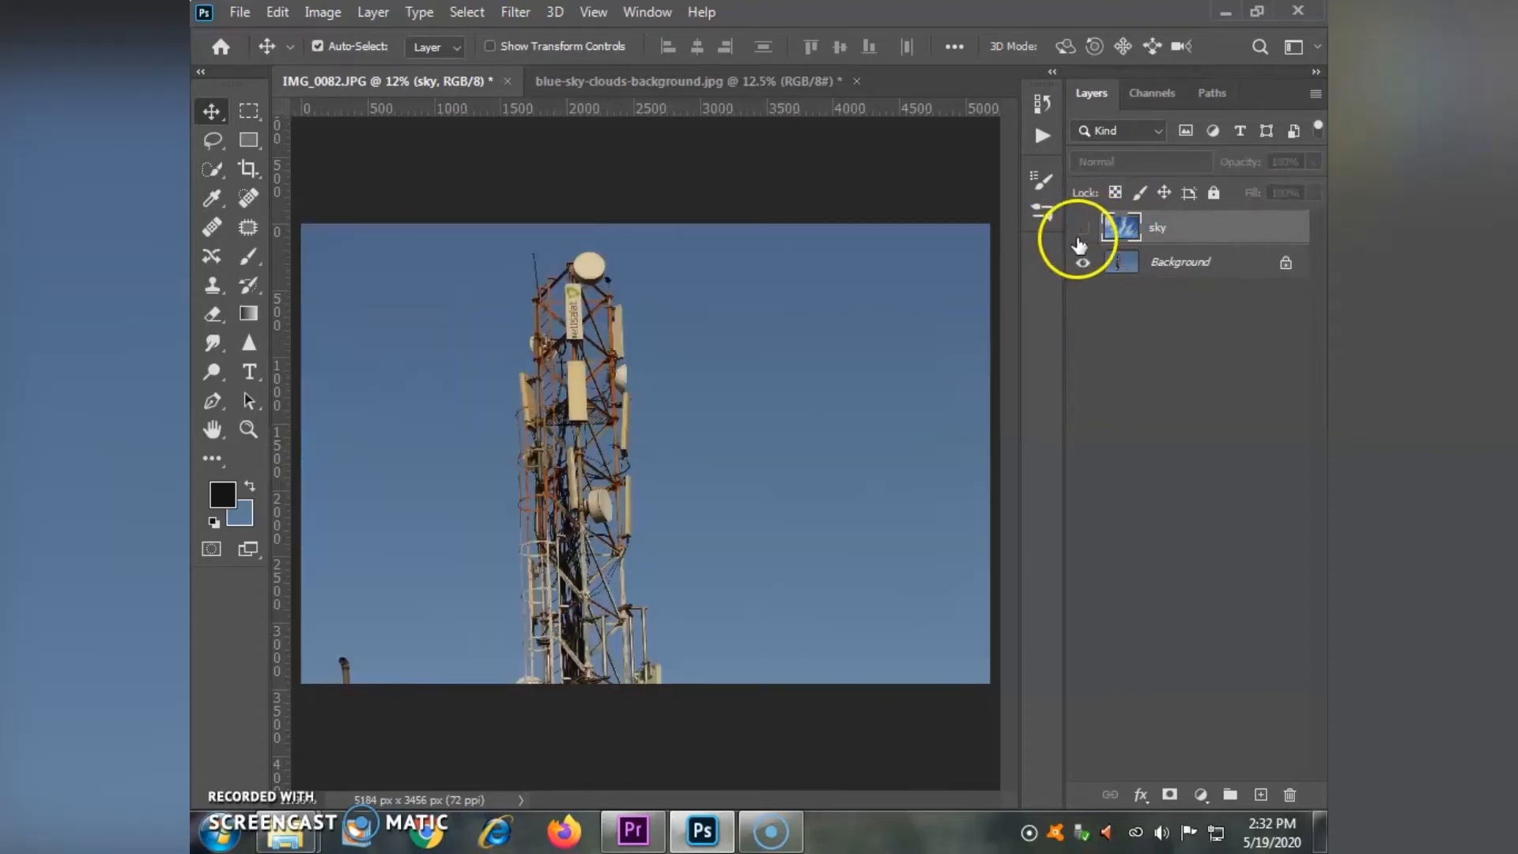
left_click(1162, 269)
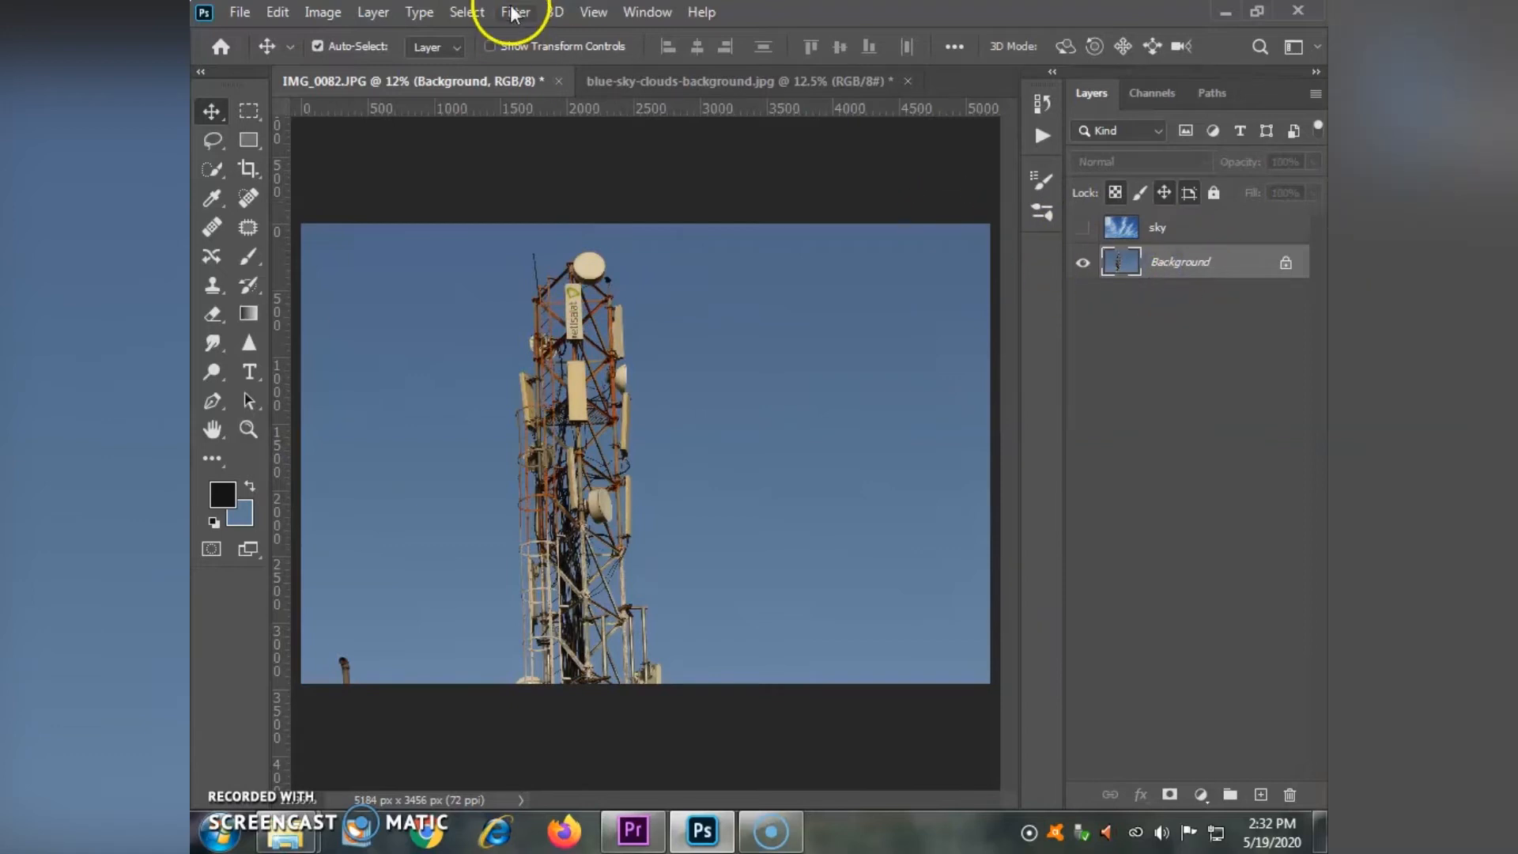
left_click(465, 12)
left_click(577, 231)
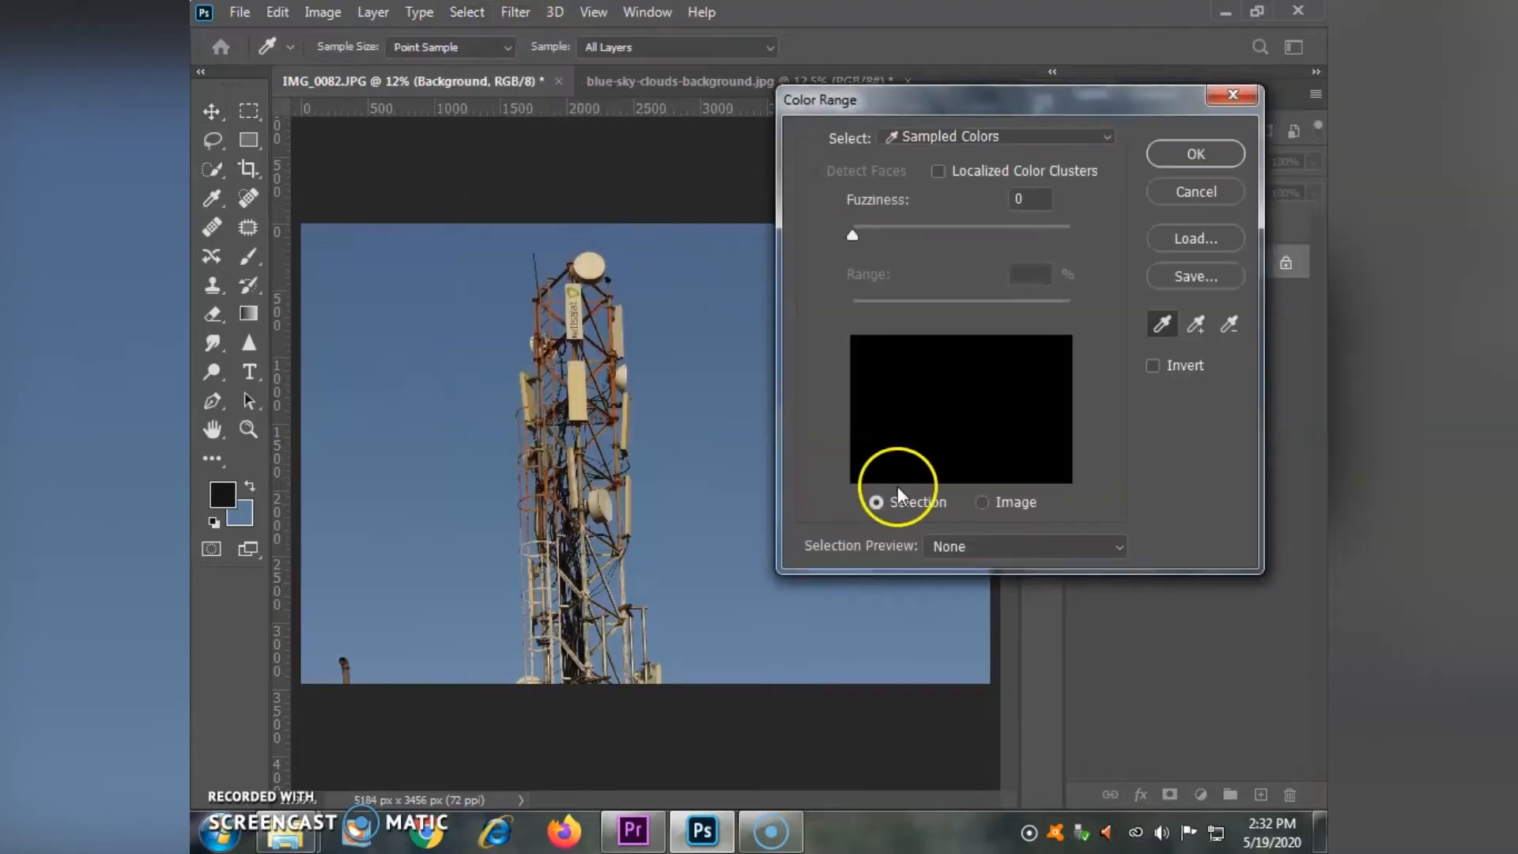
left_click(977, 504)
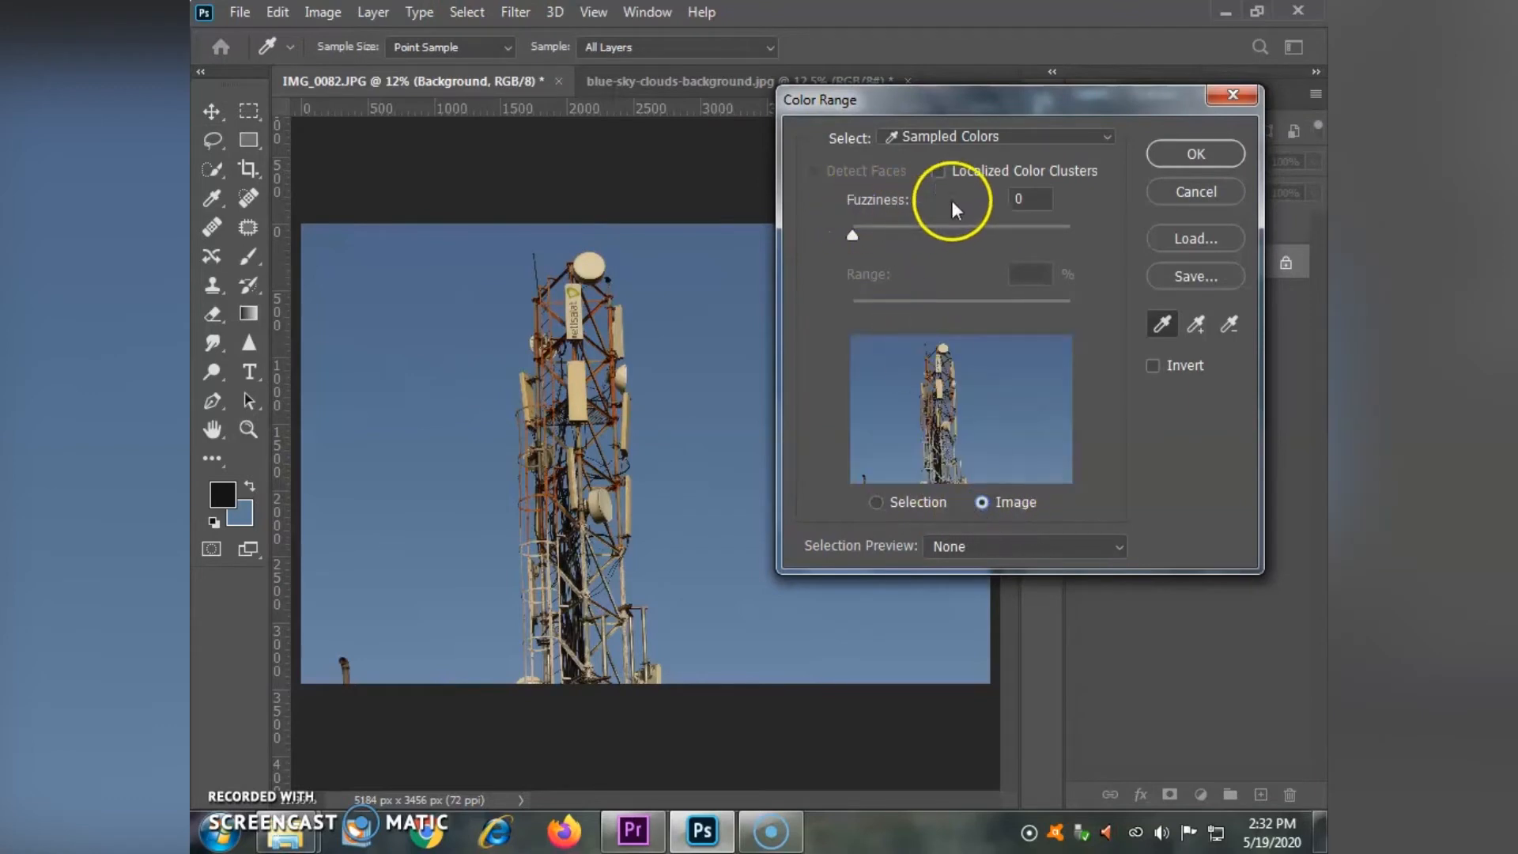
left_click(983, 204)
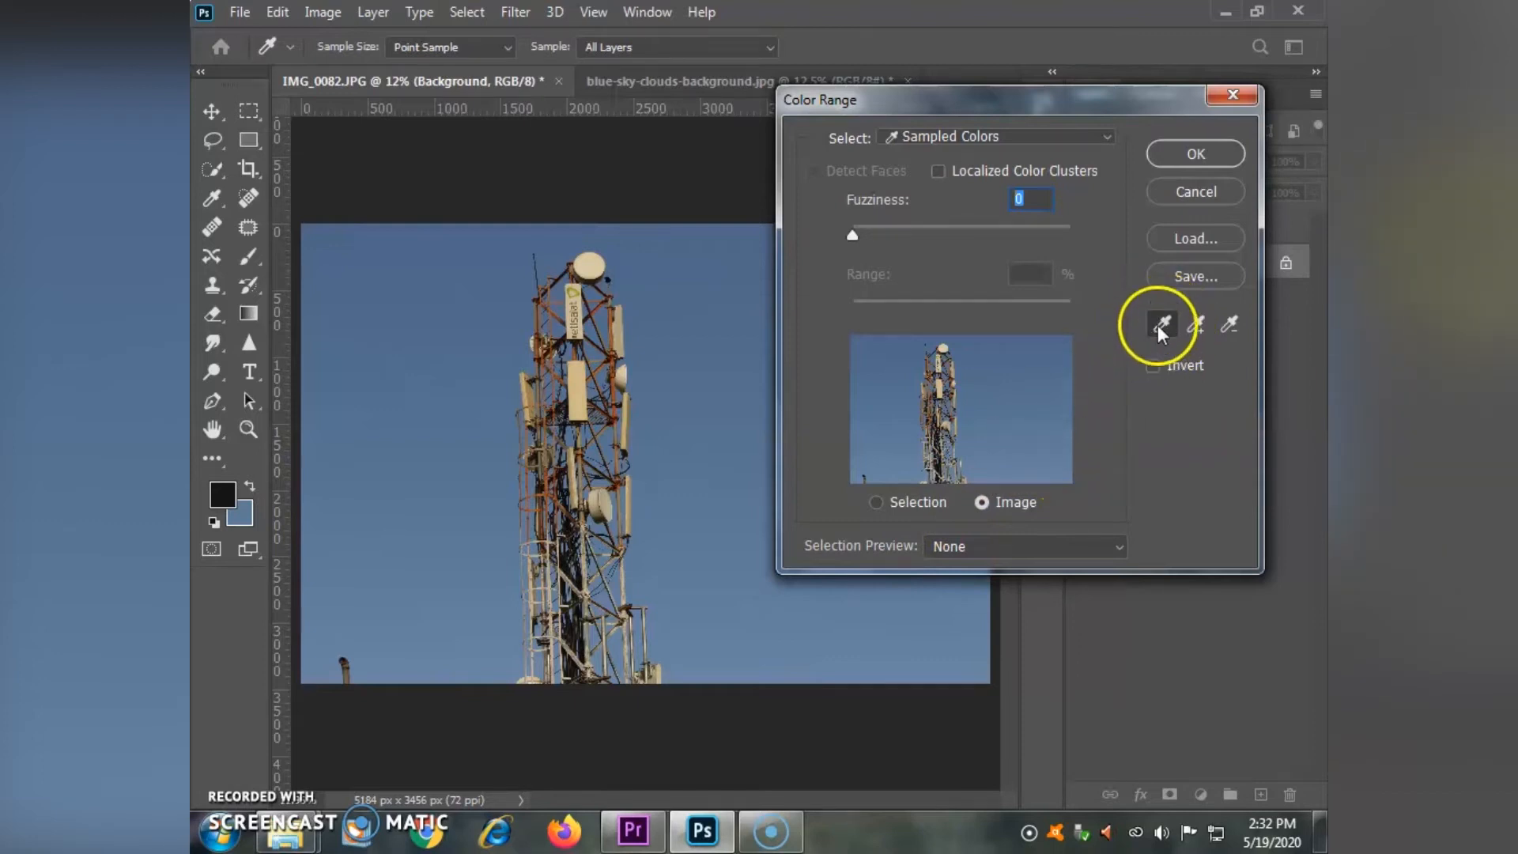
left_click(1005, 371)
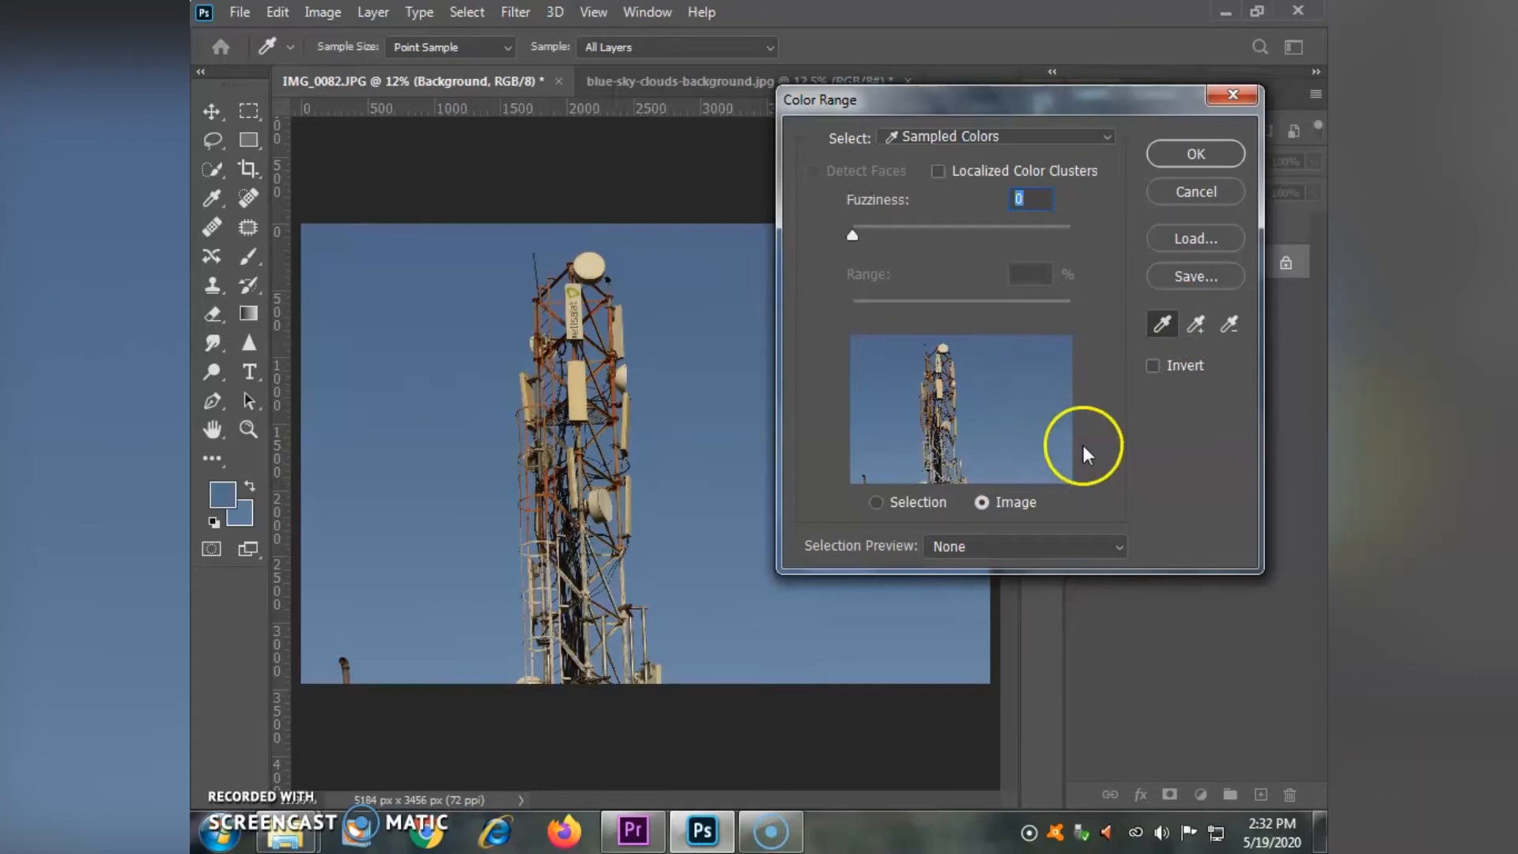
- Show the Color Range preview as a selection and add the remaining blue tones around the tower to the sample
left_click(877, 502)
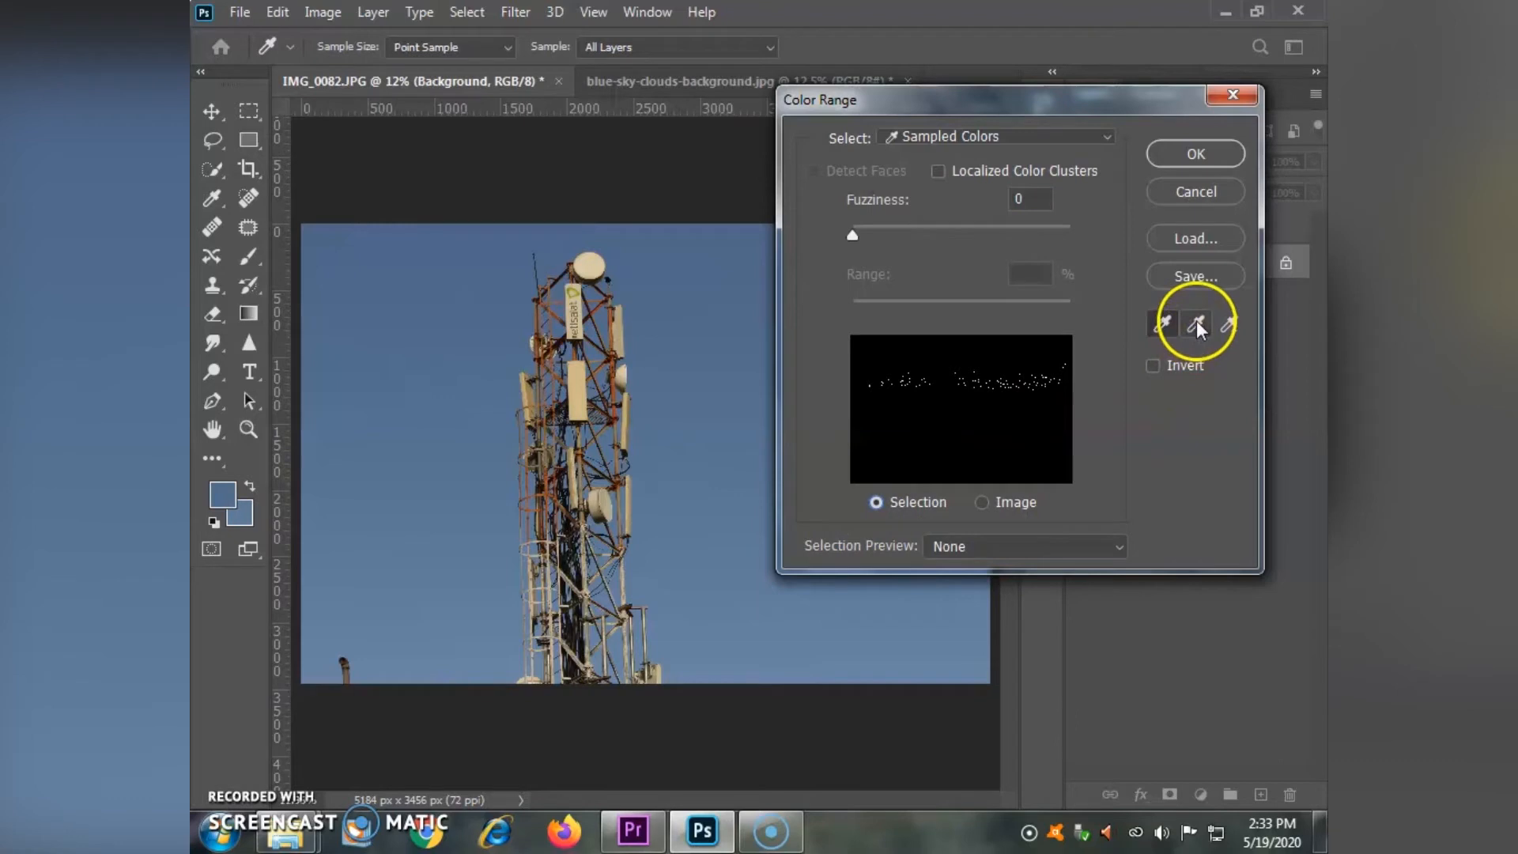
left_click(1057, 369)
mouse_move(1057, 368)
left_mouse_down()
mouse_move(1057, 460)
mouse_move(1068, 338)
mouse_move(1072, 476)
left_mouse_up()
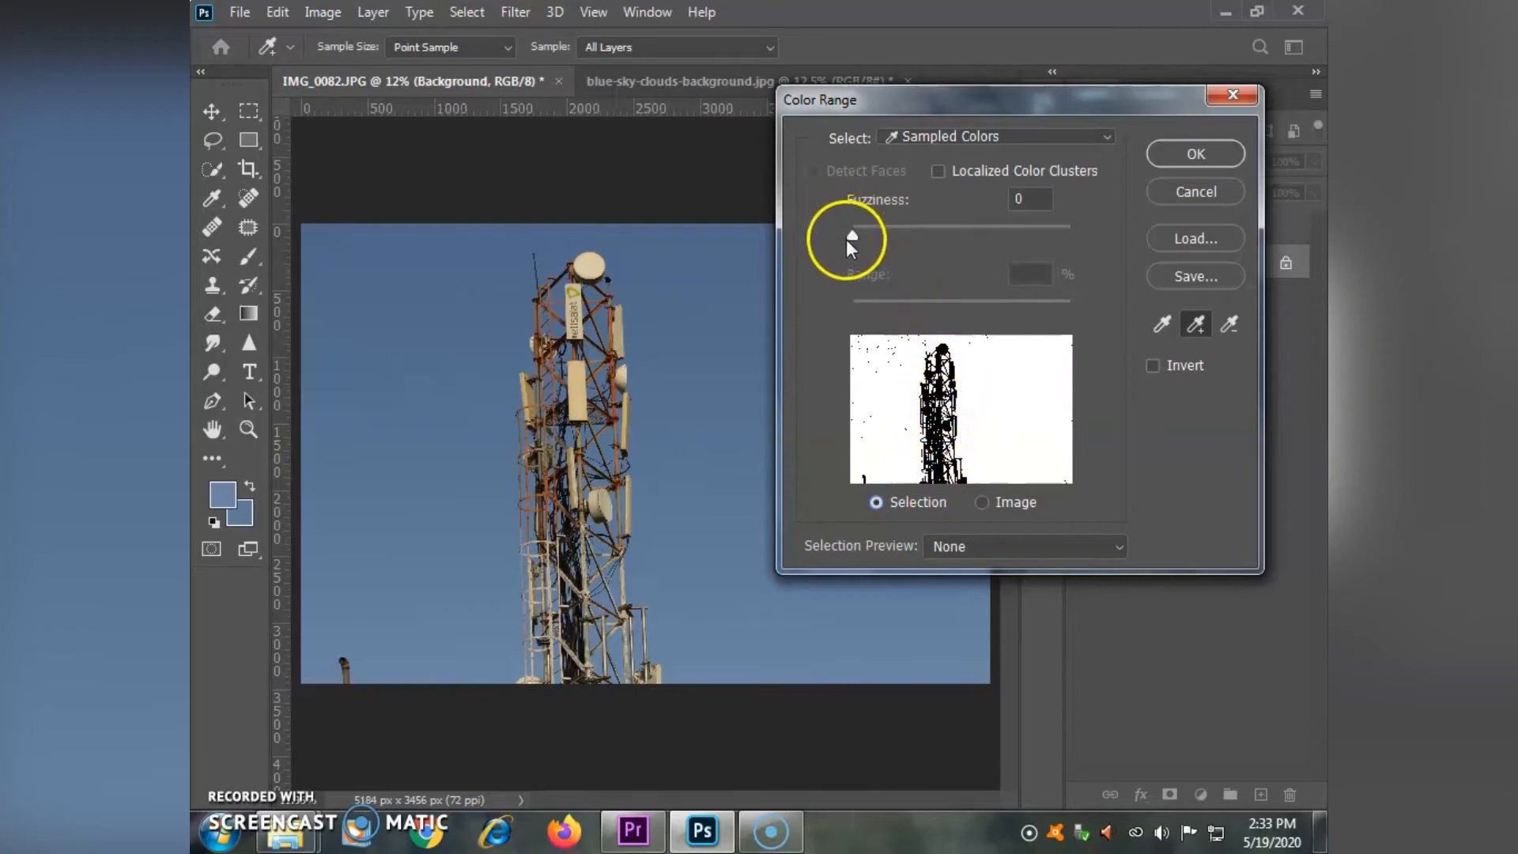
- Set the Color Range fuzziness to 22 and apply the selection
left_click_drag(856, 236, 909, 234)
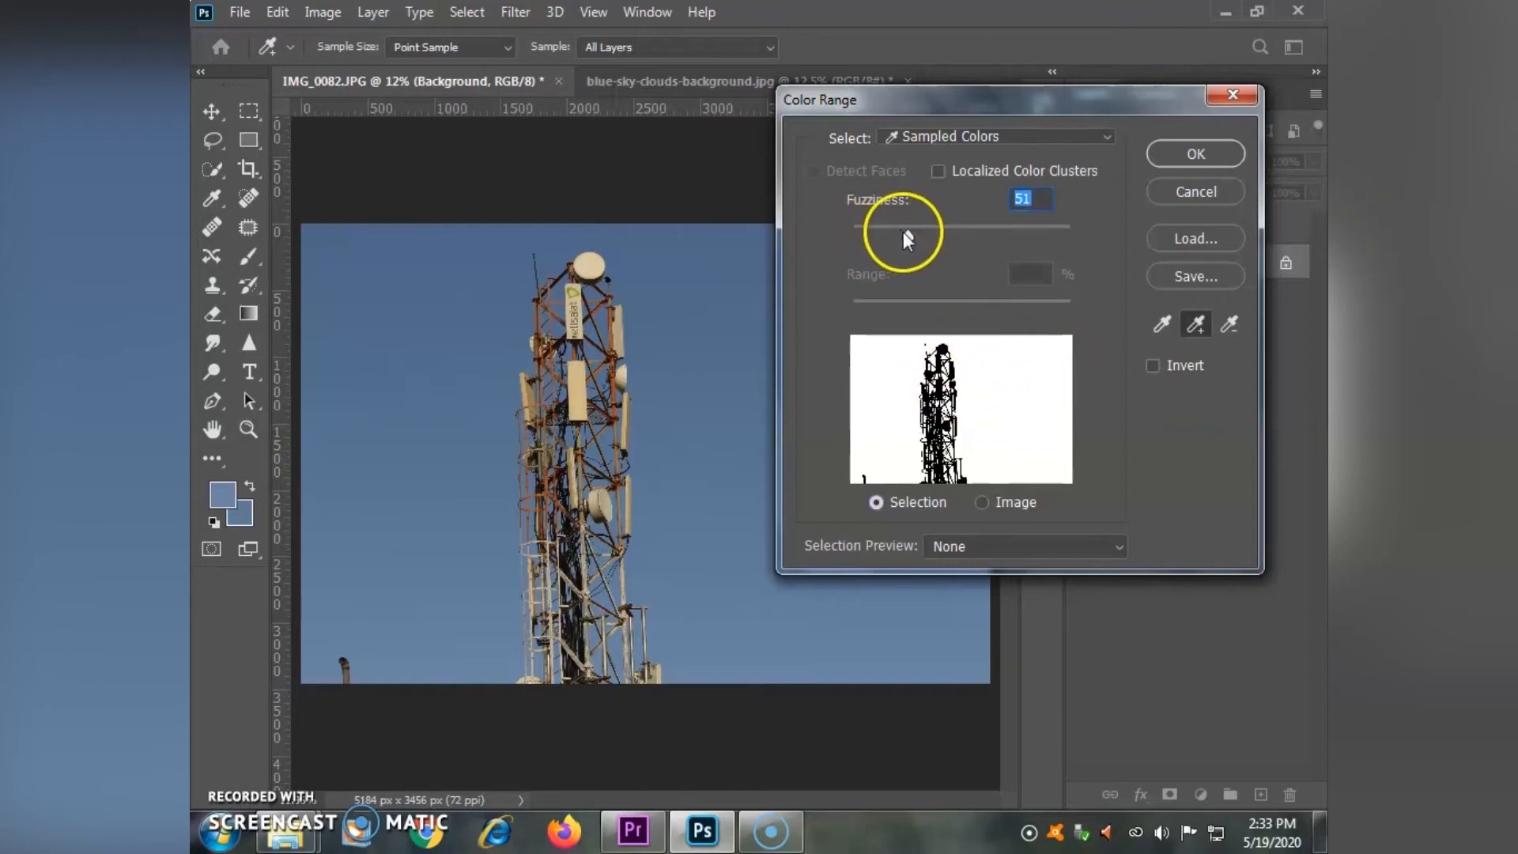
left_click_drag(853, 237, 884, 236)
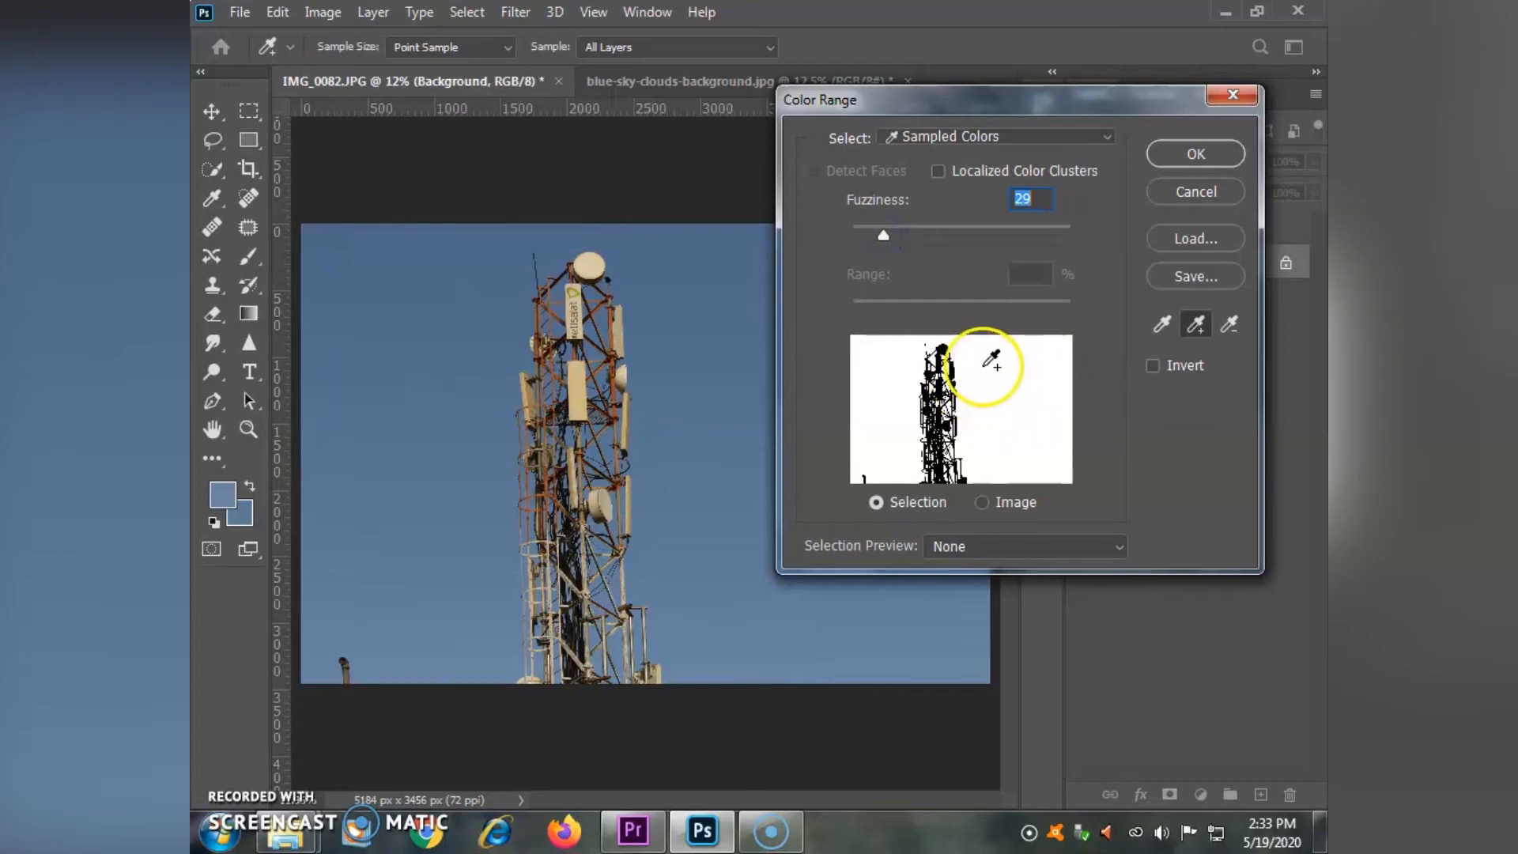
left_click_drag(979, 237, 1022, 239)
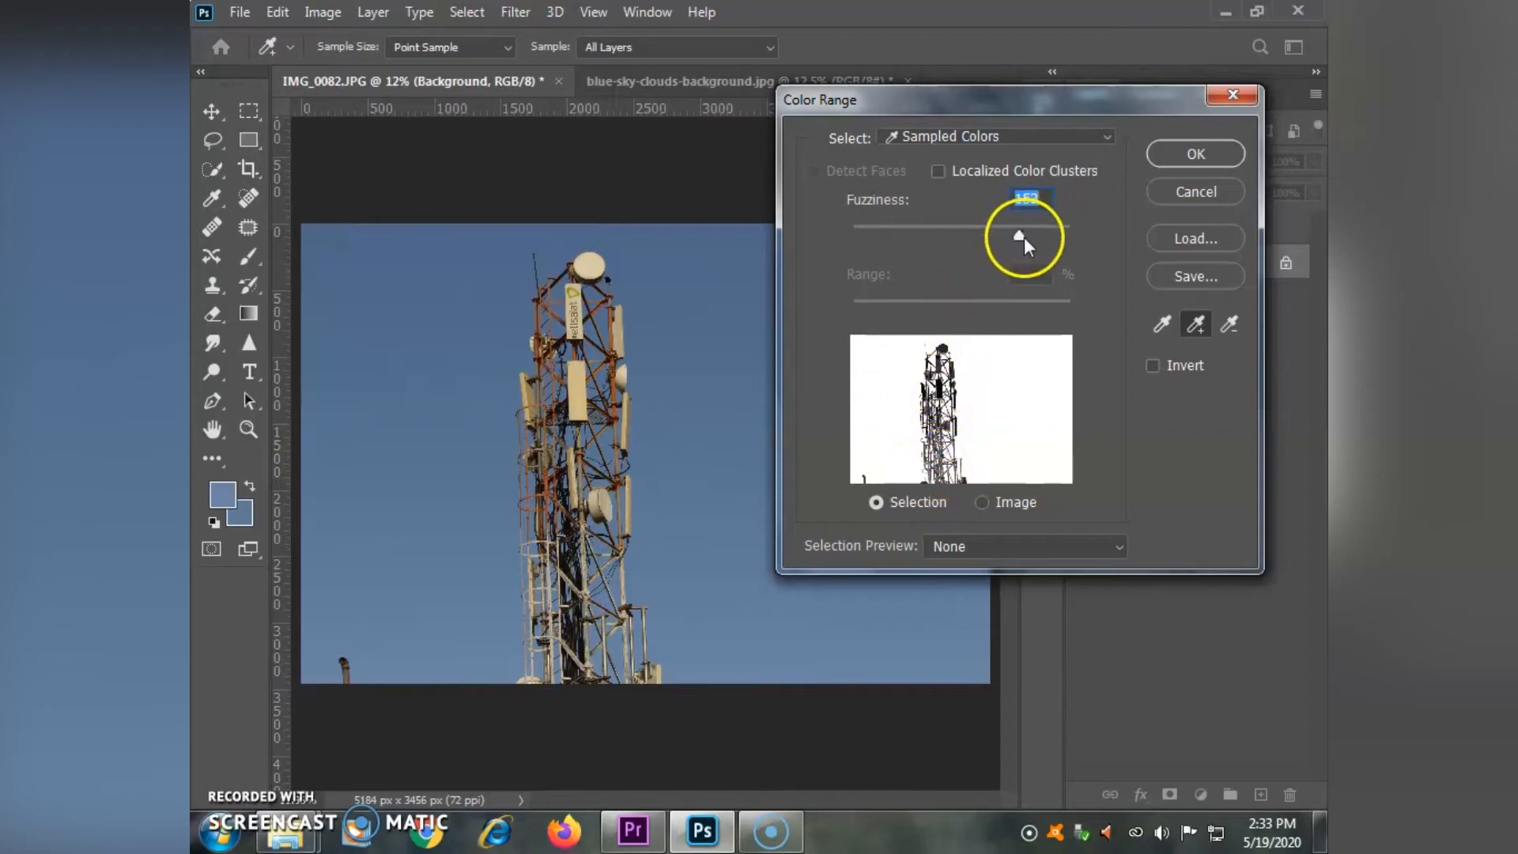
left_click_drag(944, 238, 879, 245)
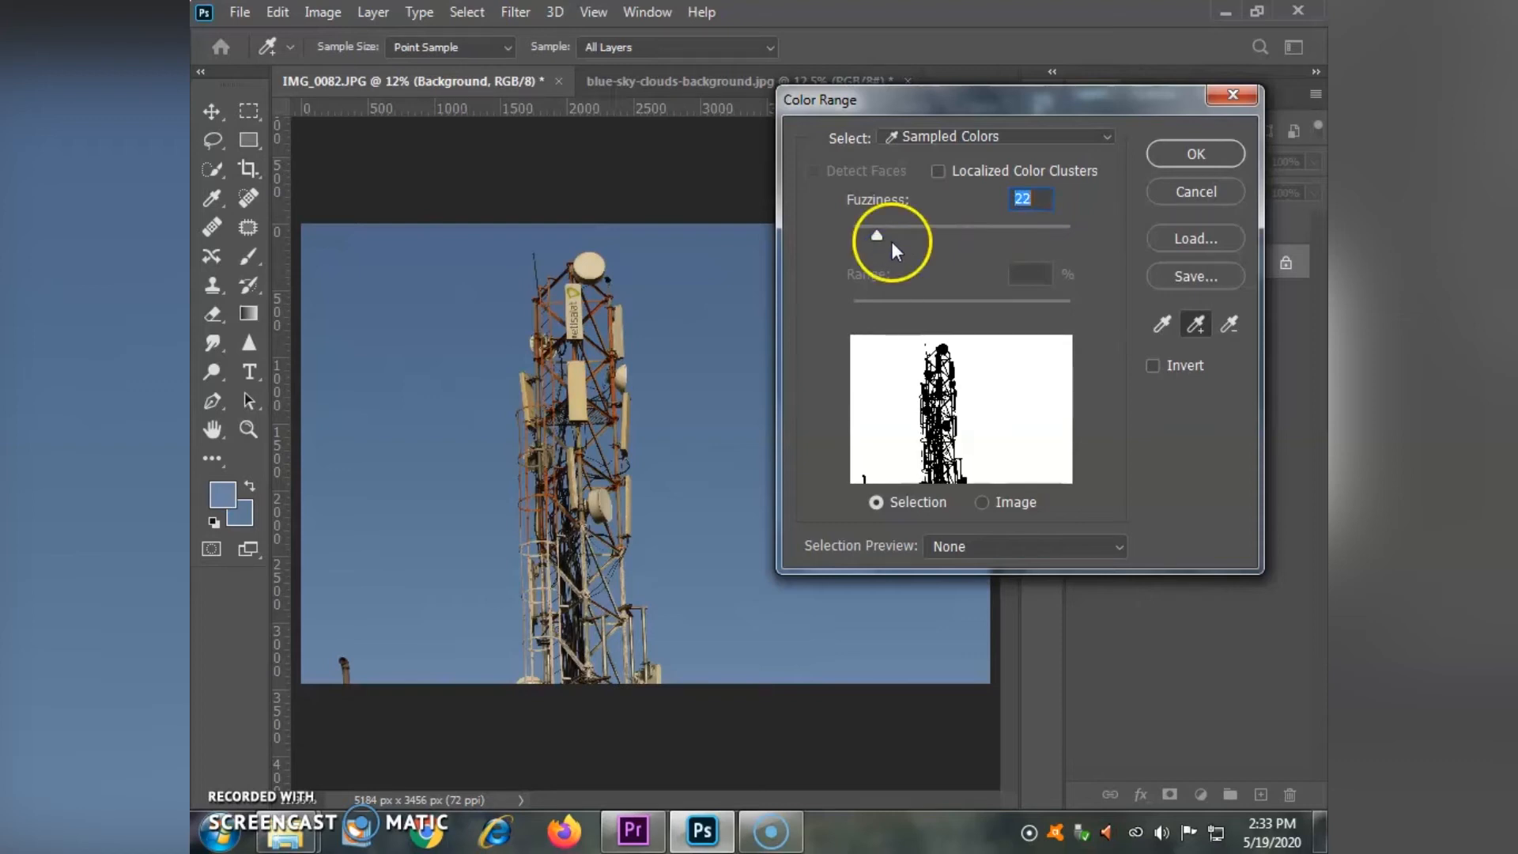
left_click(1167, 151)
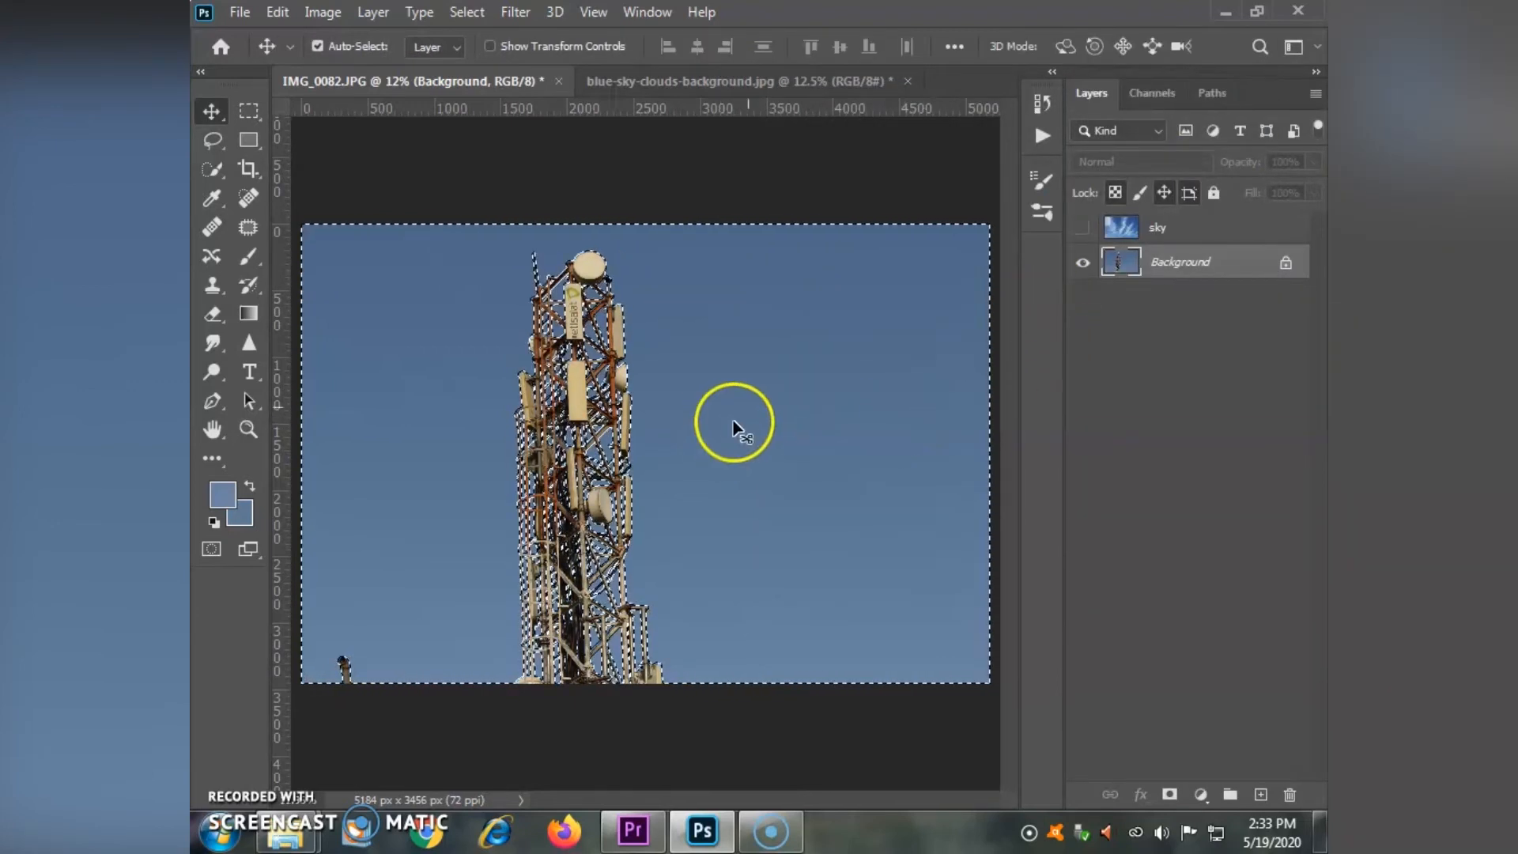
- Show the sky layer again and add a layer mask to it from the active selection
left_click(1178, 227)
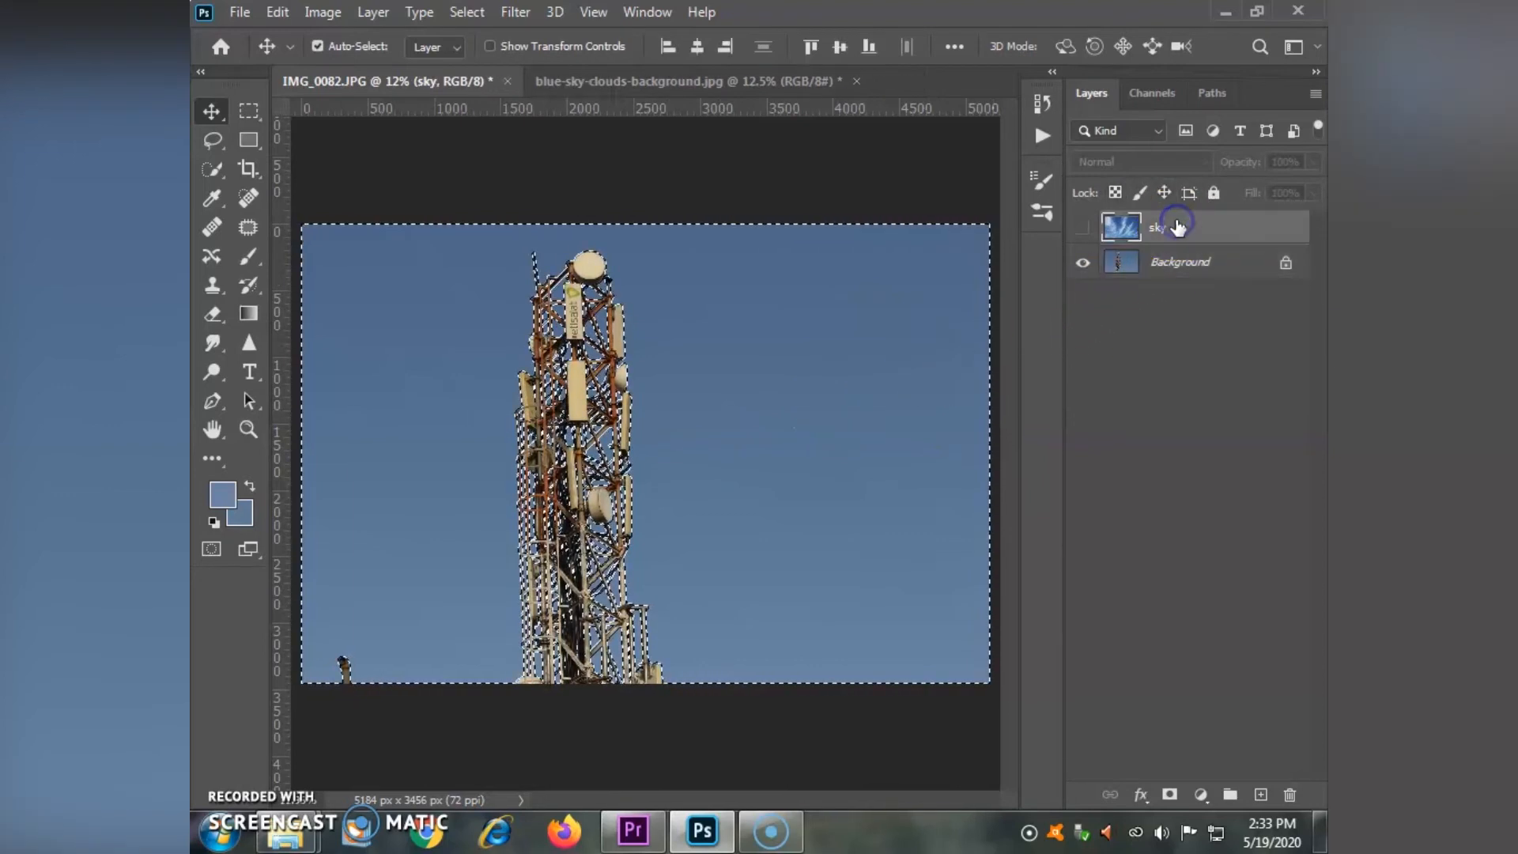
left_click(1081, 229)
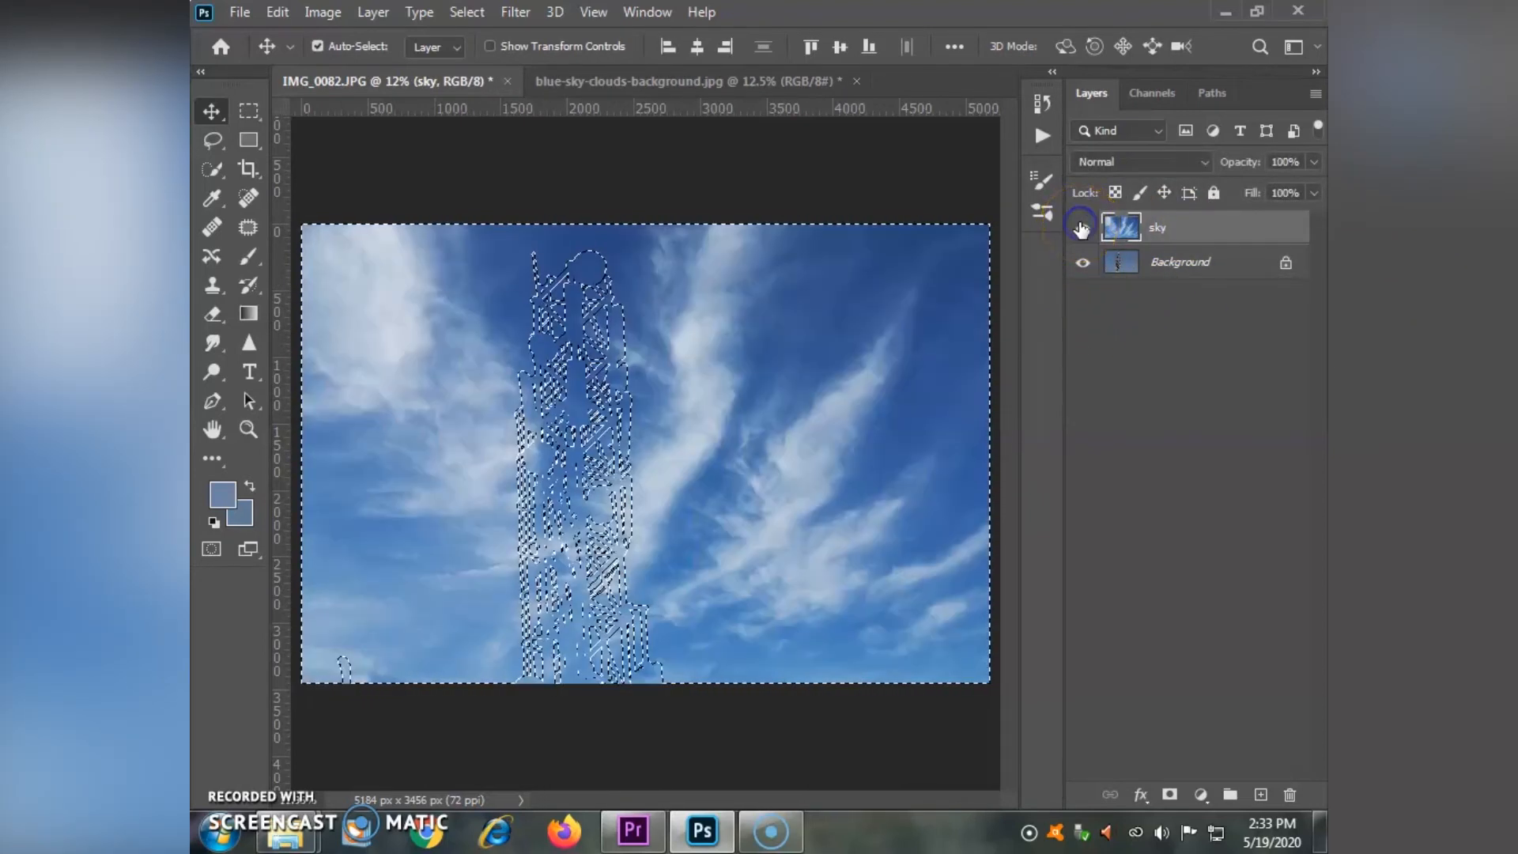
left_click(1168, 797)
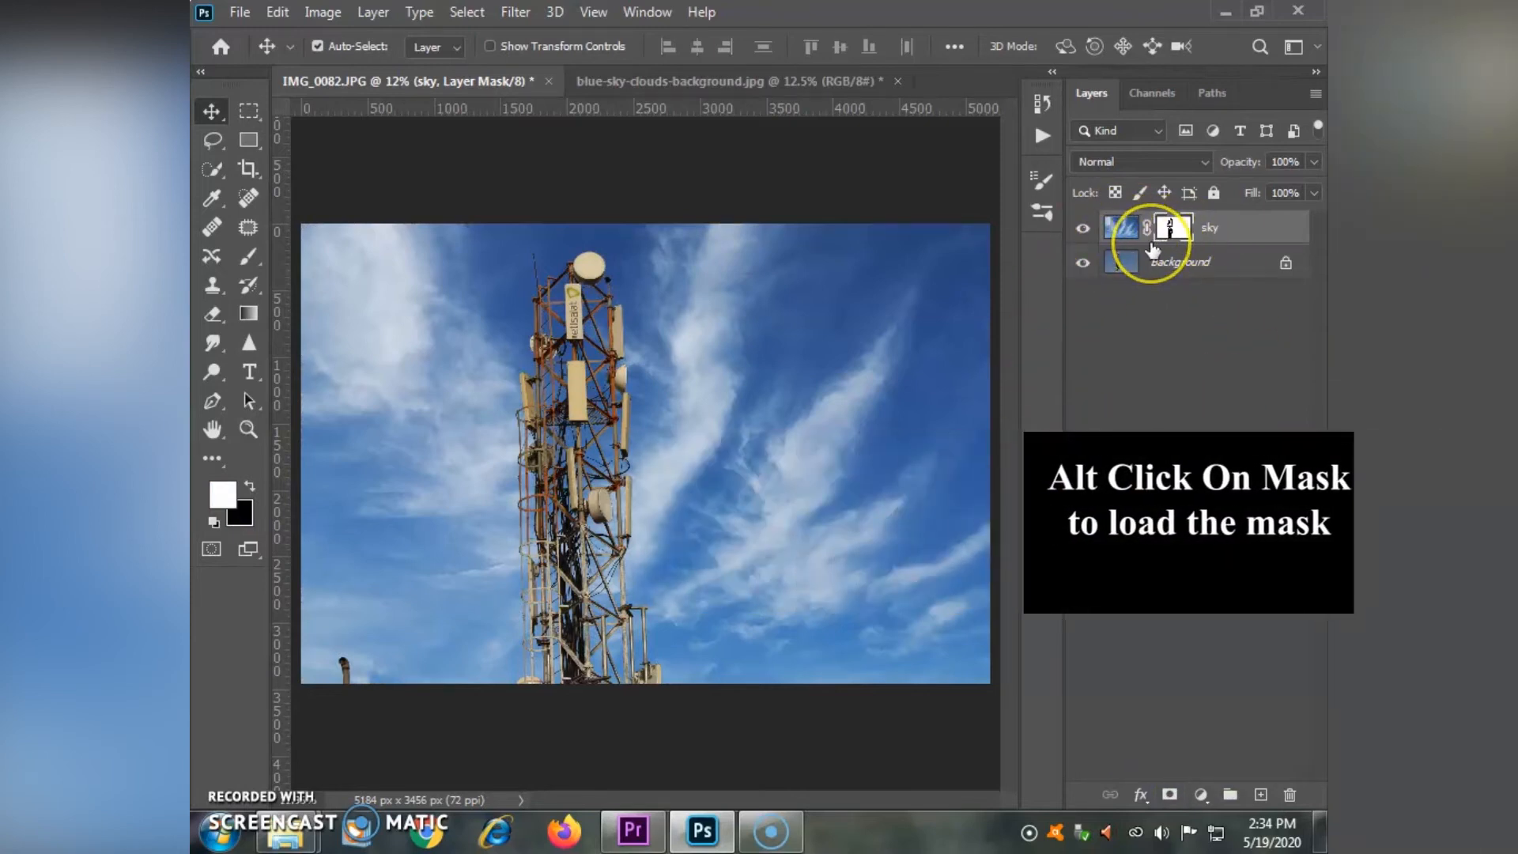
left_click(1133, 379)
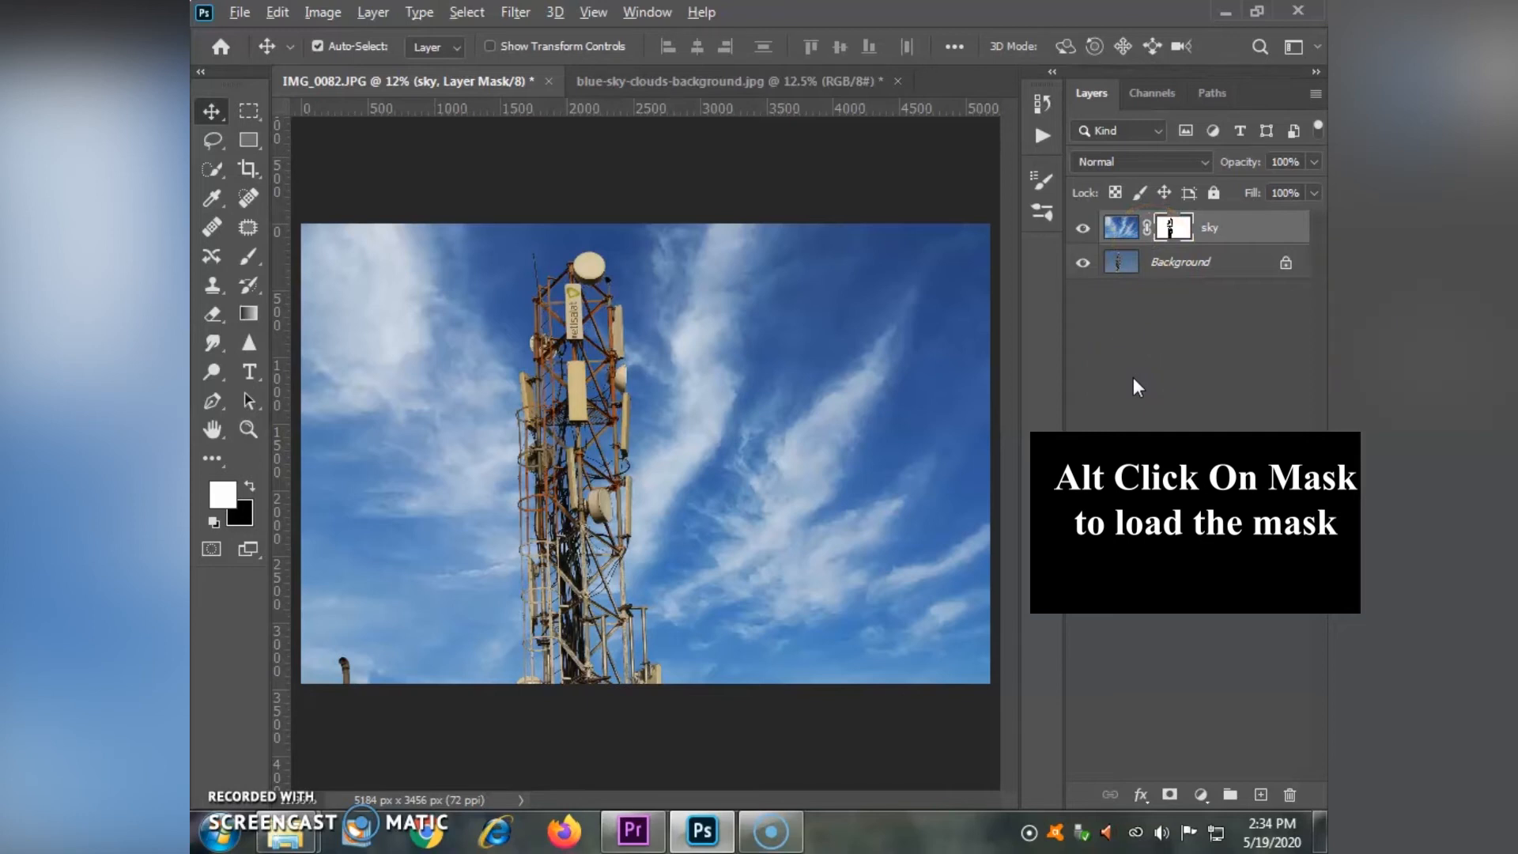
- Display the sky layer's mask on the canvas and set up the Brush tool with black foreground and Overlay mode
left_click(1180, 229, "alt")
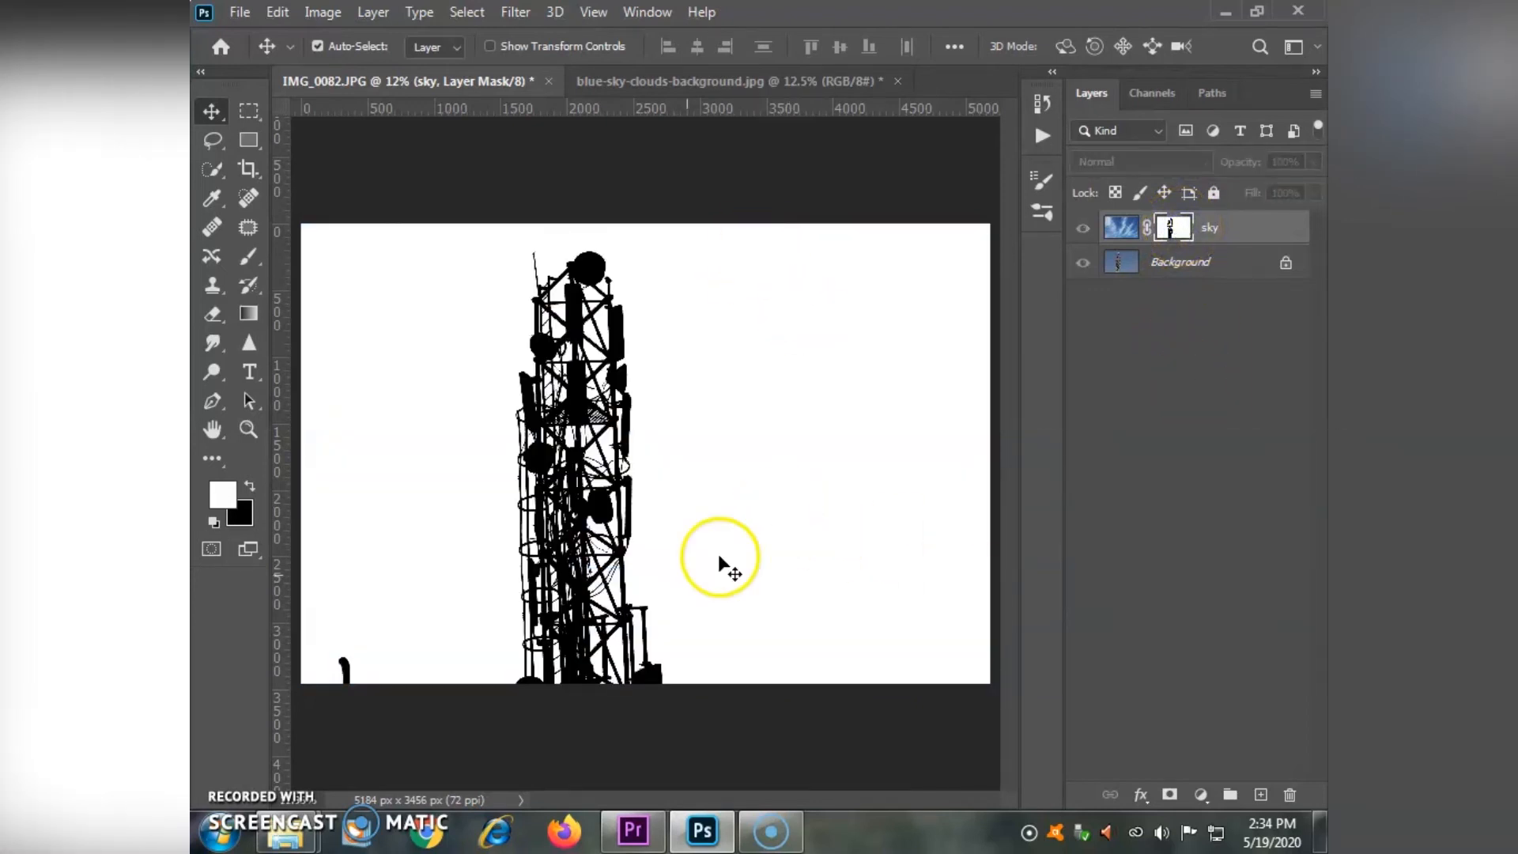
right_click(212, 112)
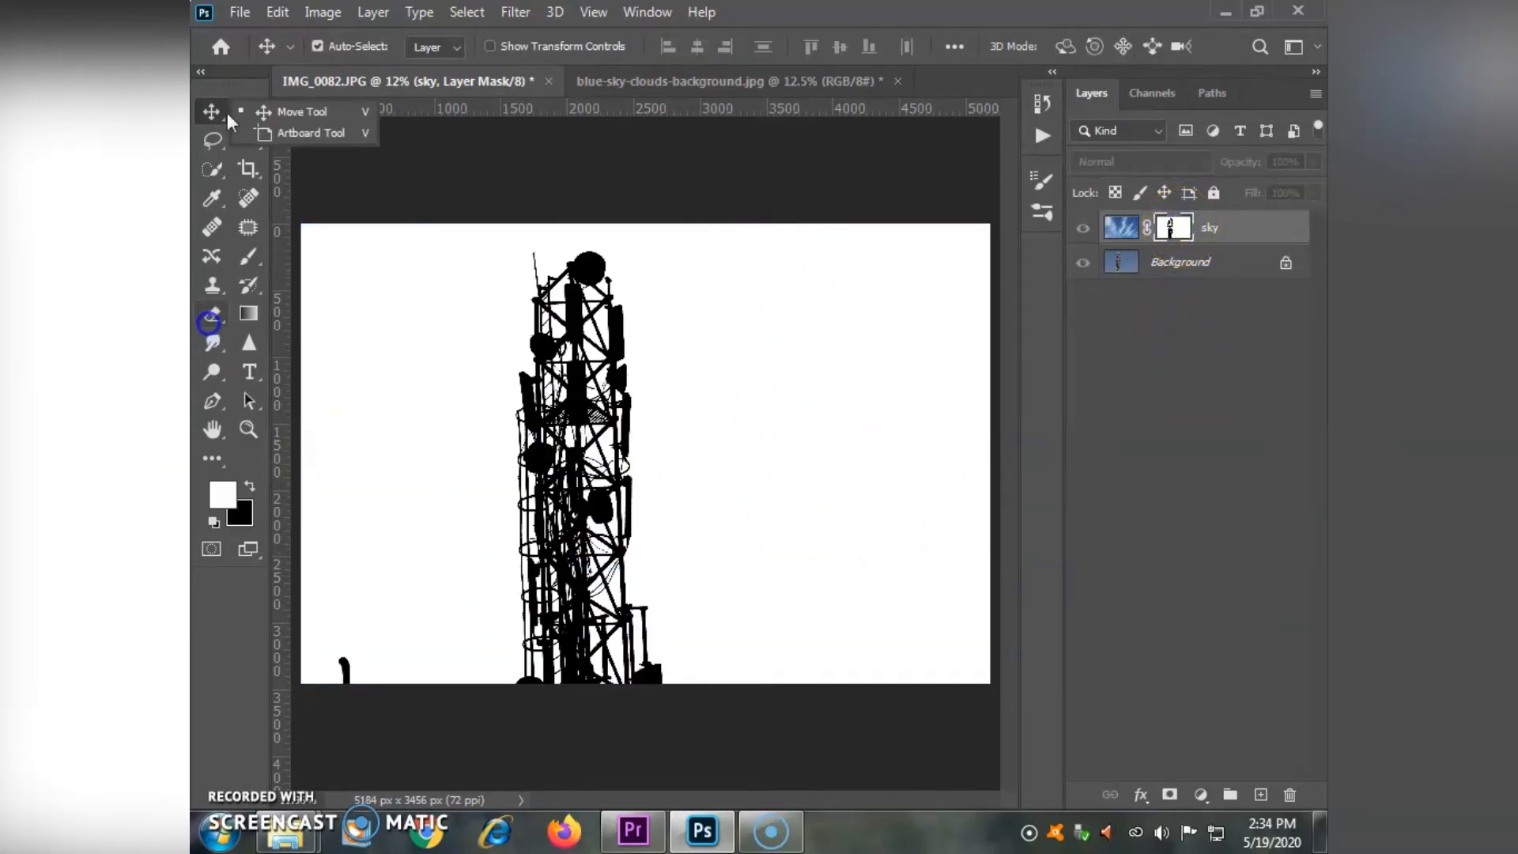
left_click(245, 260)
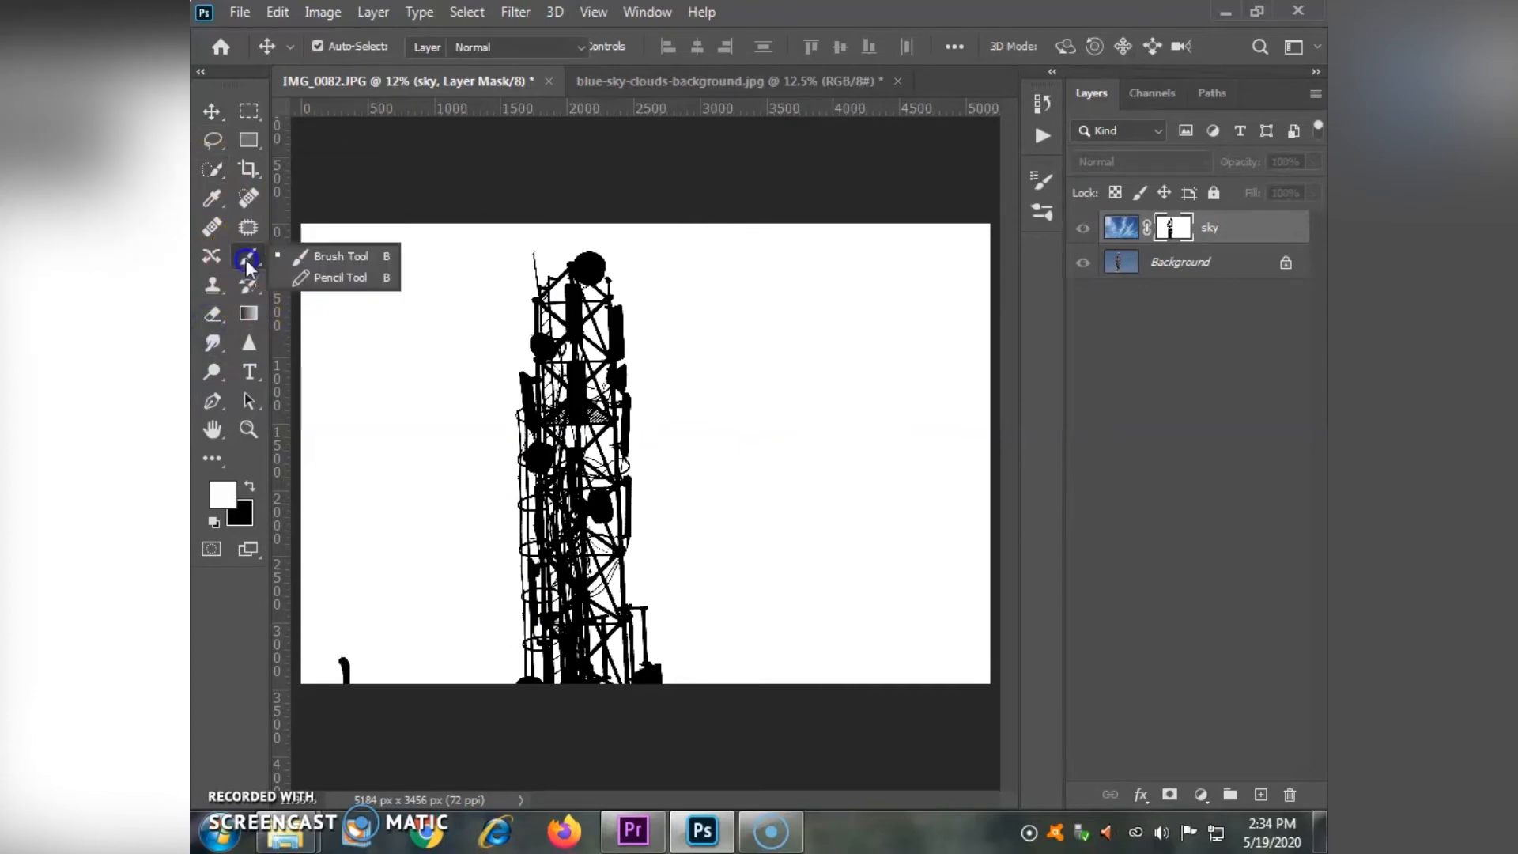
left_click(342, 256)
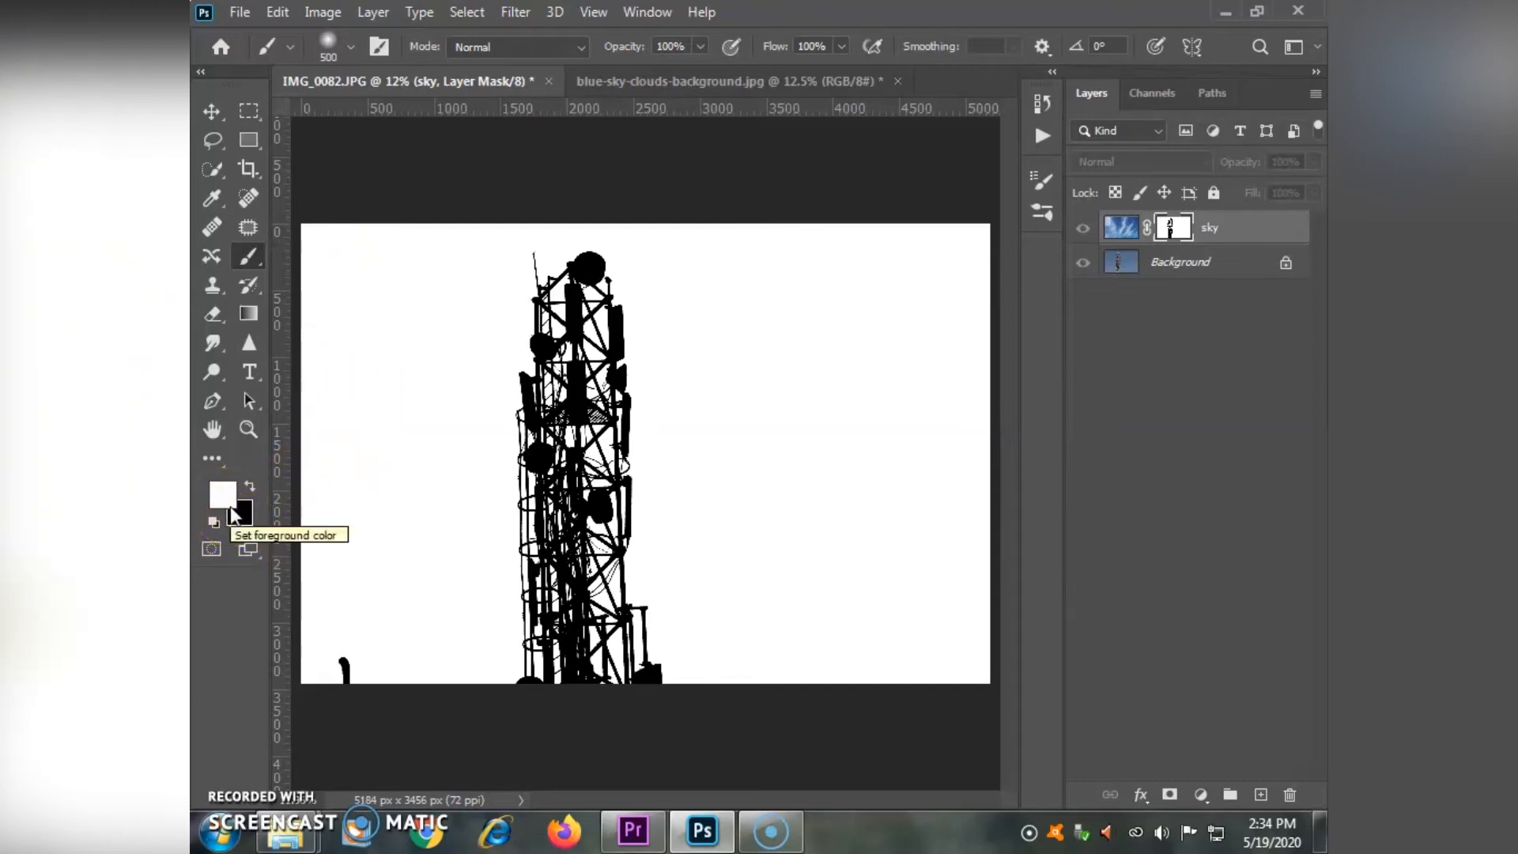
left_click(249, 485)
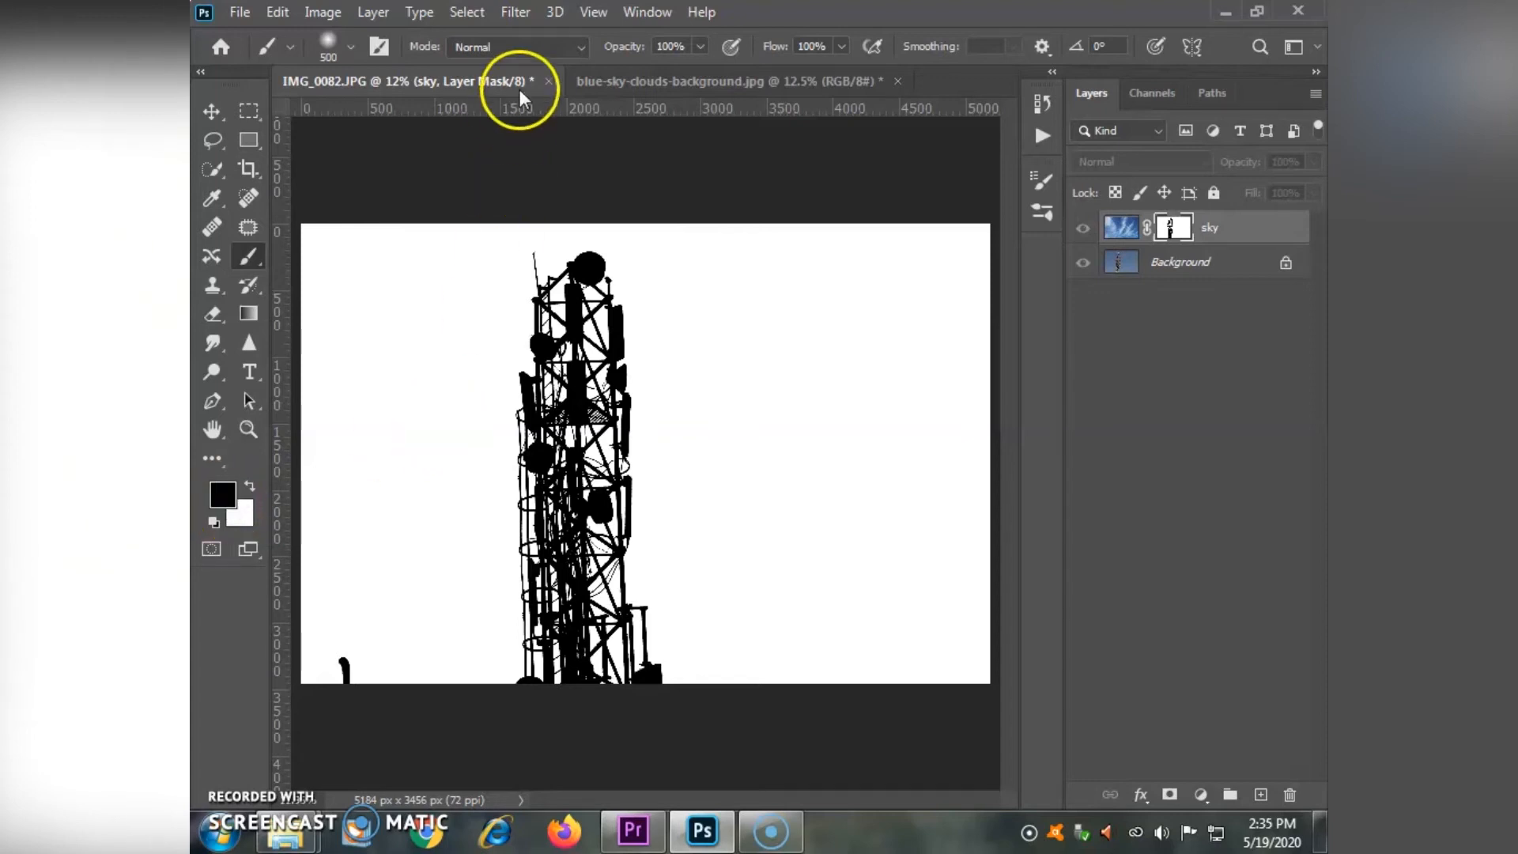
left_click(449, 46)
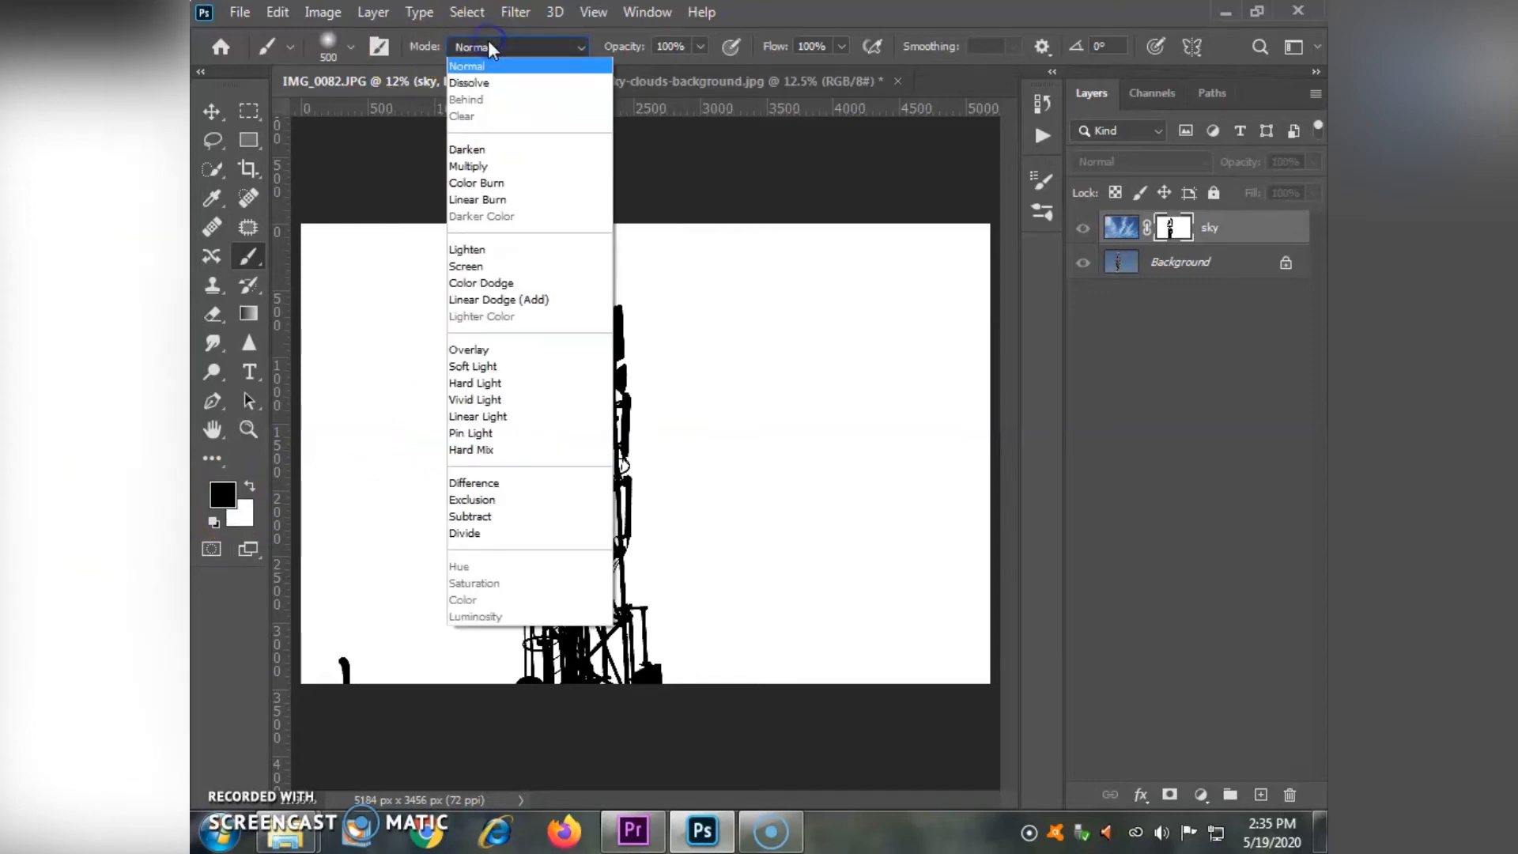
left_click(471, 351)
- Paint black in Overlay mode over the whole tower in the sky layer's mask to turn its grey areas solid black
mouse_move(604, 256)
left_mouse_down()
mouse_move(668, 348)
mouse_move(569, 277)
mouse_move(540, 547)
mouse_move(557, 561)
mouse_move(561, 521)
left_mouse_up()
mouse_move(558, 316)
left_mouse_down()
mouse_move(559, 288)
mouse_move(600, 264)
mouse_move(578, 309)
mouse_move(611, 563)
mouse_move(634, 517)
mouse_move(620, 613)
left_mouse_up()
left_click_drag(450, 461, 760, 800)
mouse_move(509, 637)
left_mouse_down()
mouse_move(556, 642)
mouse_move(610, 698)
mouse_move(703, 698)
mouse_move(744, 652)
mouse_move(639, 583)
left_mouse_up()
mouse_move(609, 266)
left_mouse_down()
mouse_move(608, 434)
mouse_move(685, 419)
left_mouse_up()
left_click_drag(675, 265, 649, 296)
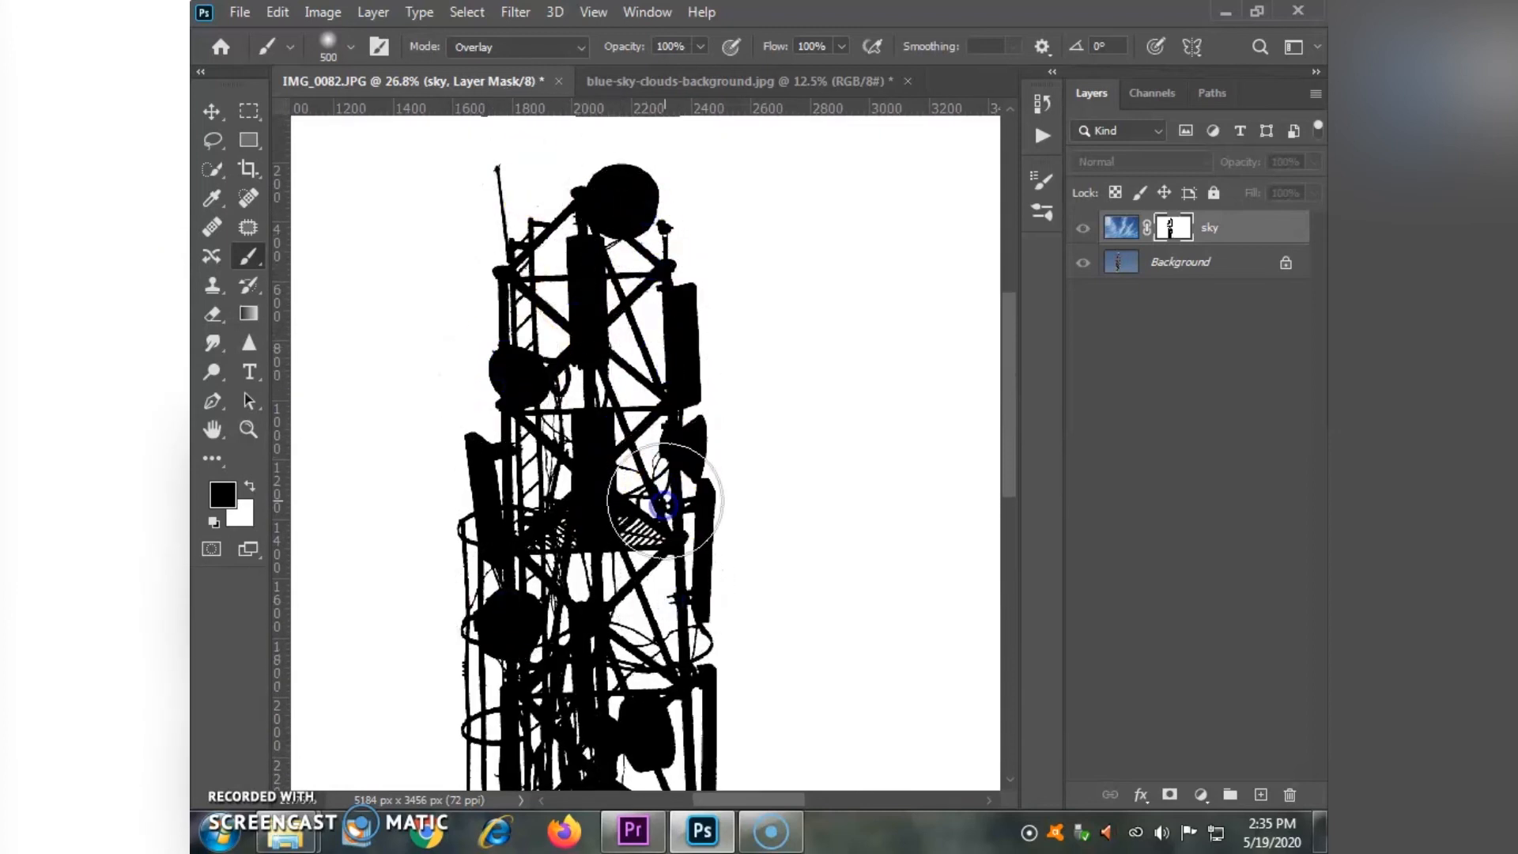
key("ctrl+0")
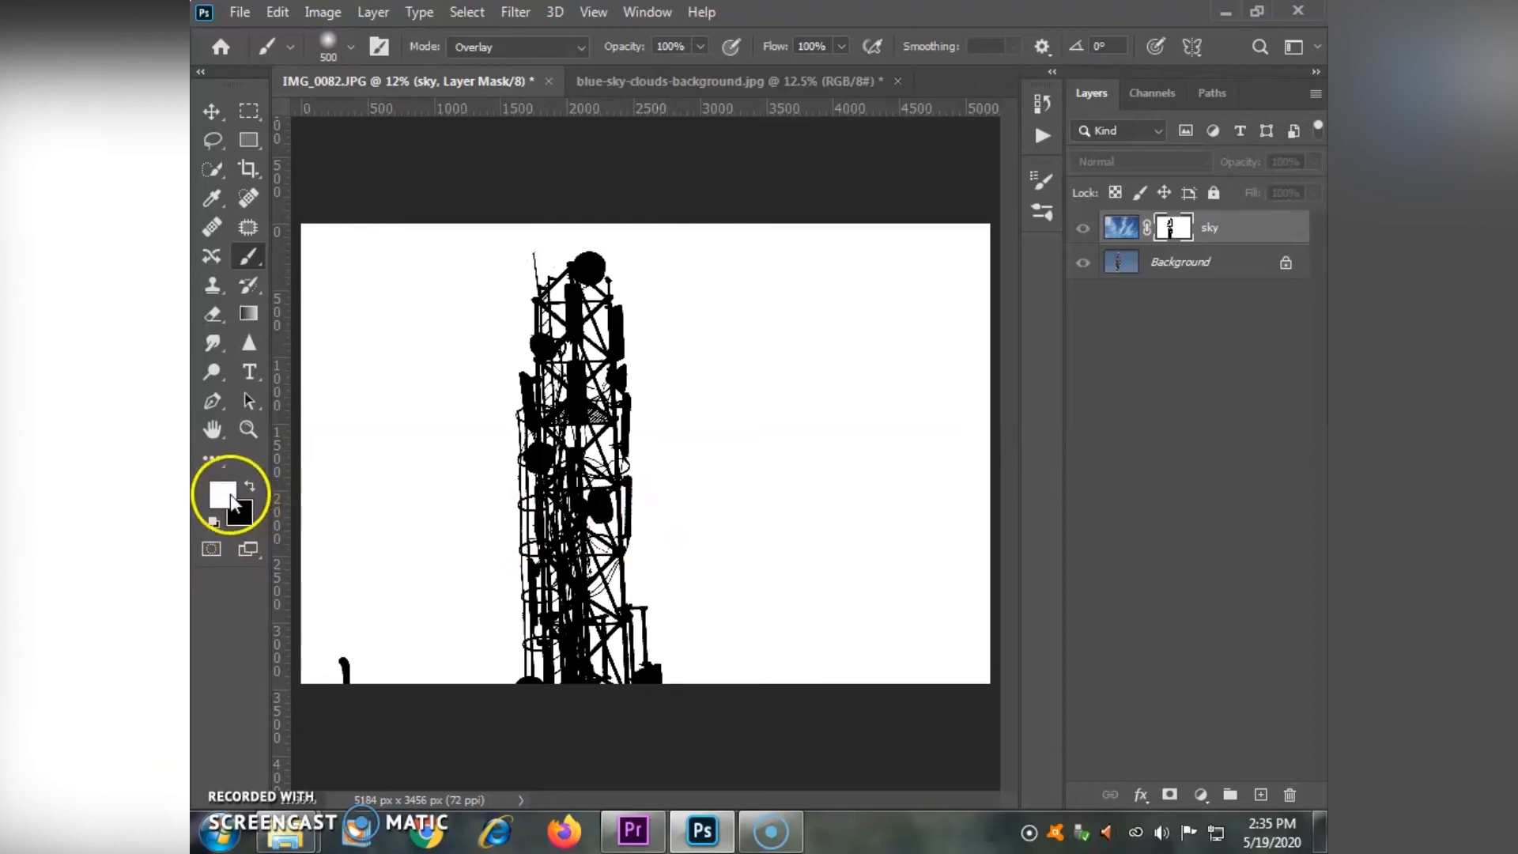
- Paint white in Overlay mode over the mask's sky areas and the gaps in the tower lattice to clean them up
mouse_move(313, 265)
left_mouse_down()
mouse_move(315, 388)
mouse_move(343, 264)
mouse_move(304, 285)
mouse_move(456, 233)
mouse_move(522, 271)
mouse_move(785, 302)
mouse_move(987, 236)
mouse_move(1019, 181)
mouse_move(968, 226)
mouse_move(947, 691)
mouse_move(953, 613)
left_mouse_up()
mouse_move(670, 627)
left_mouse_down()
mouse_move(654, 501)
mouse_move(562, 645)
mouse_move(510, 652)
mouse_move(559, 325)
left_mouse_up()
mouse_move(495, 217)
left_mouse_down()
mouse_move(702, 769)
mouse_move(691, 738)
left_mouse_up()
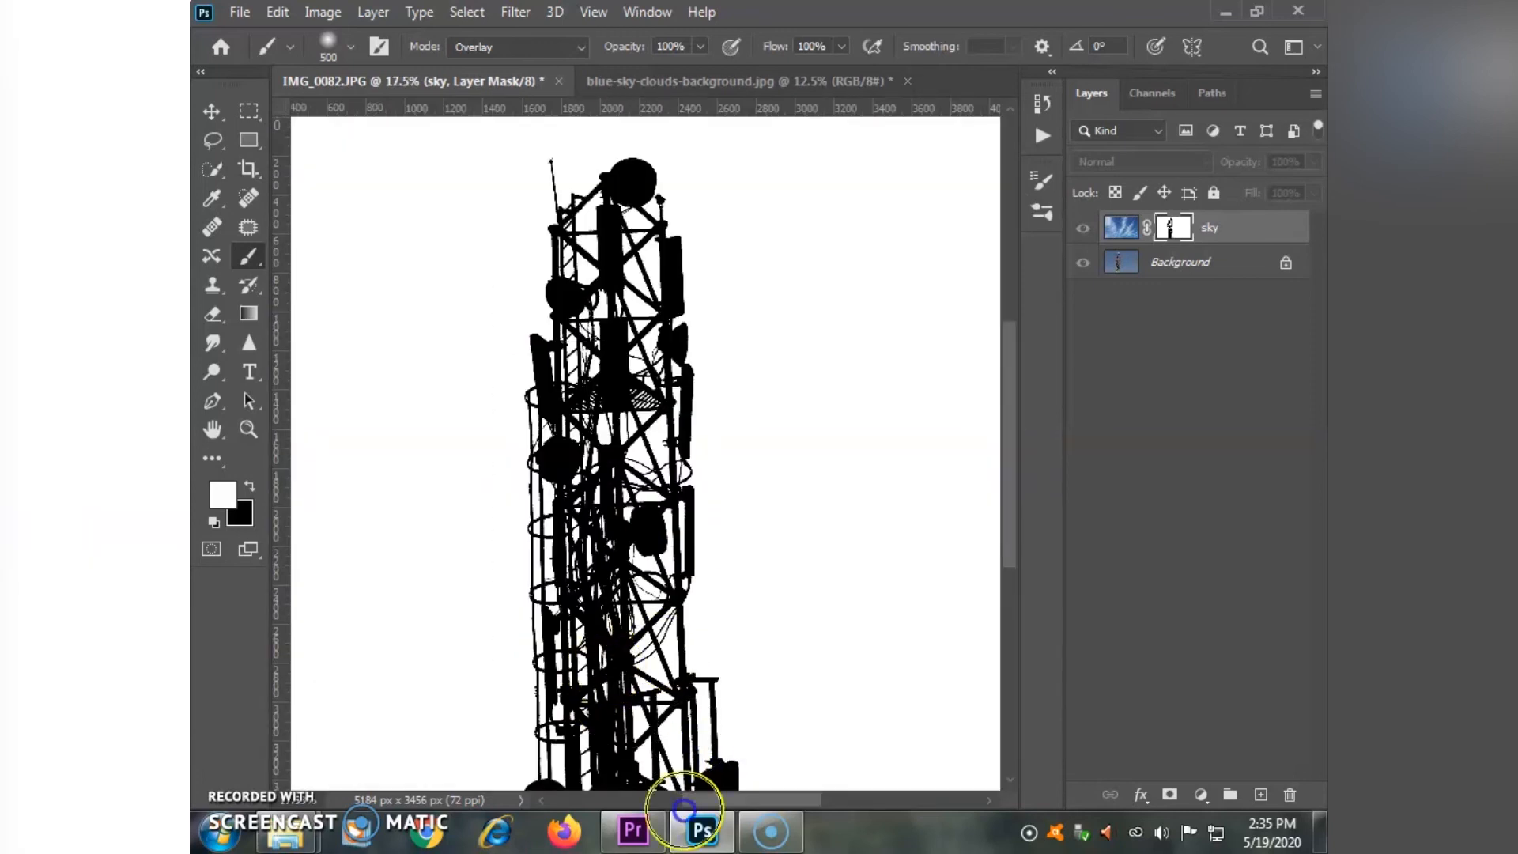
mouse_move(560, 219)
left_mouse_down()
mouse_move(565, 276)
mouse_move(587, 279)
mouse_move(560, 460)
mouse_move(643, 238)
mouse_move(660, 491)
left_mouse_up()
left_click_drag(647, 556, 714, 278)
mouse_move(709, 302)
left_mouse_down()
mouse_move(638, 174)
mouse_move(625, 316)
mouse_move(712, 336)
mouse_move(758, 512)
mouse_move(648, 298)
mouse_move(592, 399)
mouse_move(598, 387)
mouse_move(598, 505)
mouse_move(594, 430)
mouse_move(629, 337)
mouse_move(678, 438)
mouse_move(745, 500)
mouse_move(743, 444)
mouse_move(761, 492)
left_mouse_up()
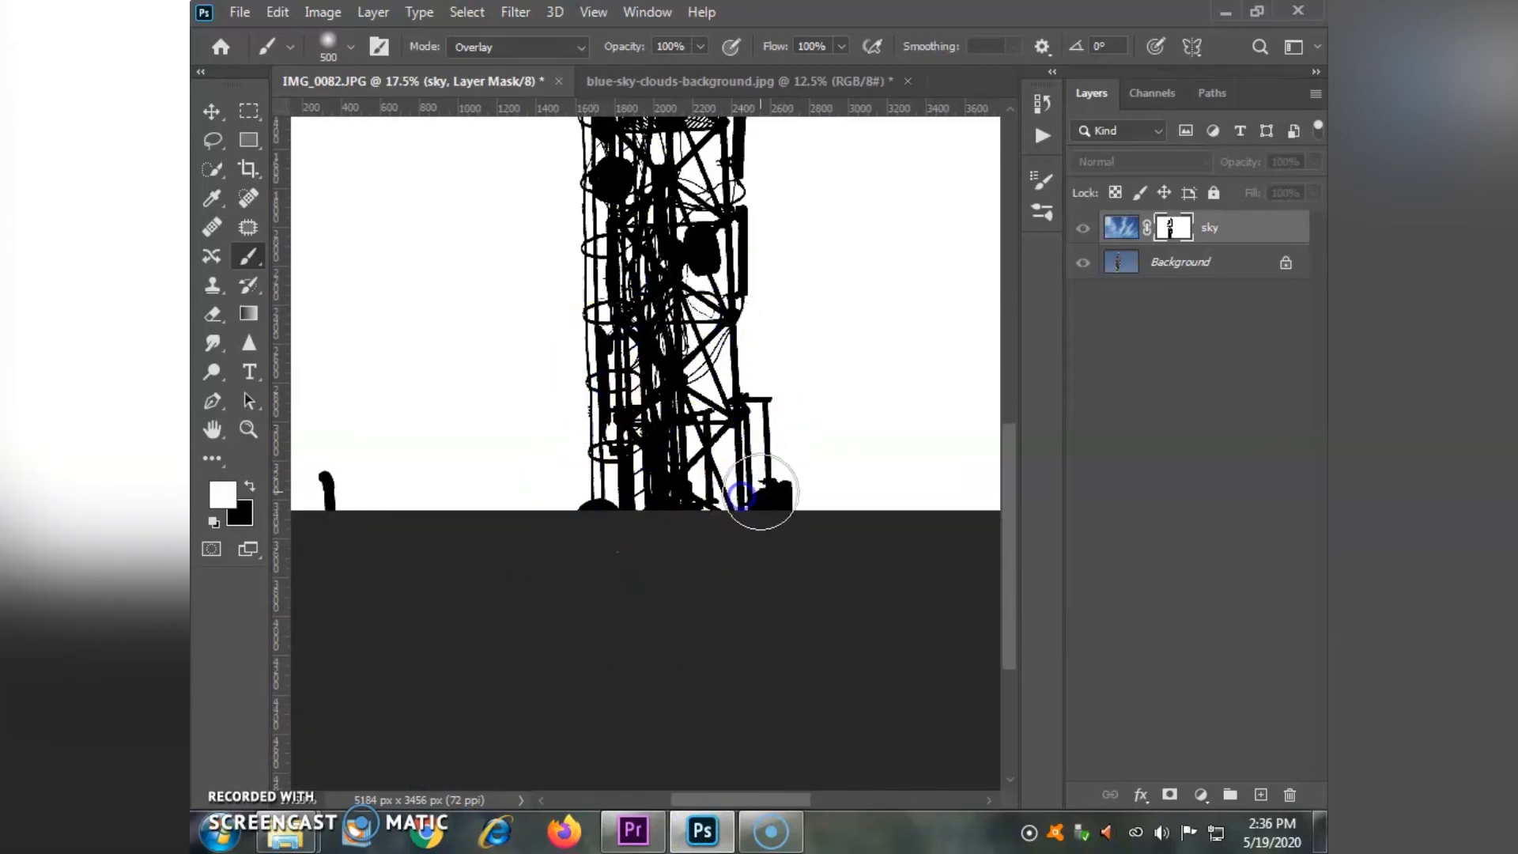
left_click_drag(662, 423, 652, 472)
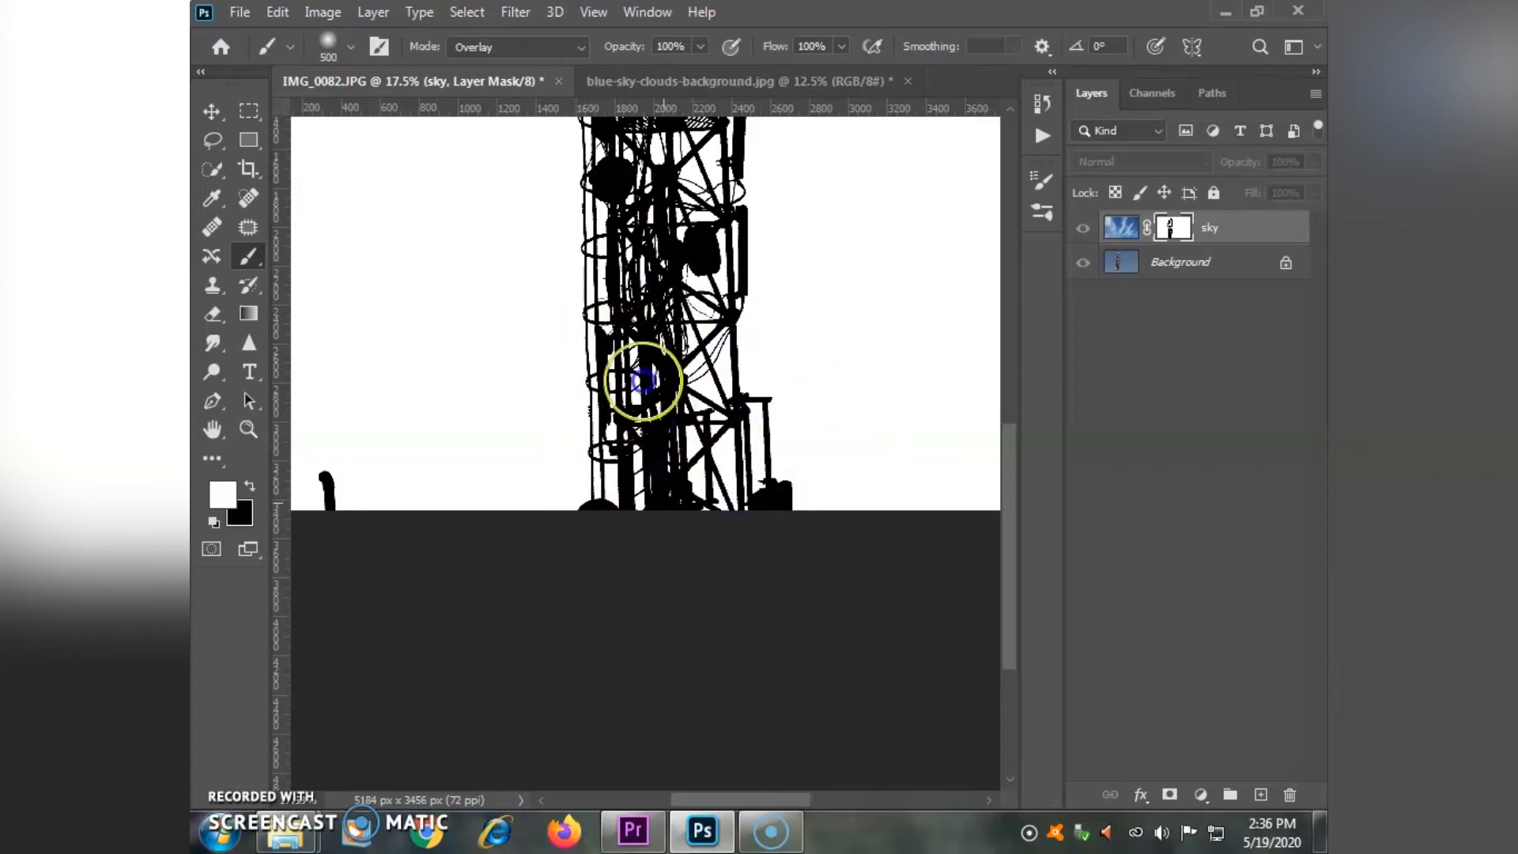
left_click_drag(672, 312, 655, 580)
mouse_move(596, 470)
left_mouse_down()
mouse_move(660, 580)
mouse_move(620, 151)
left_mouse_up()
key("ctrl+0")
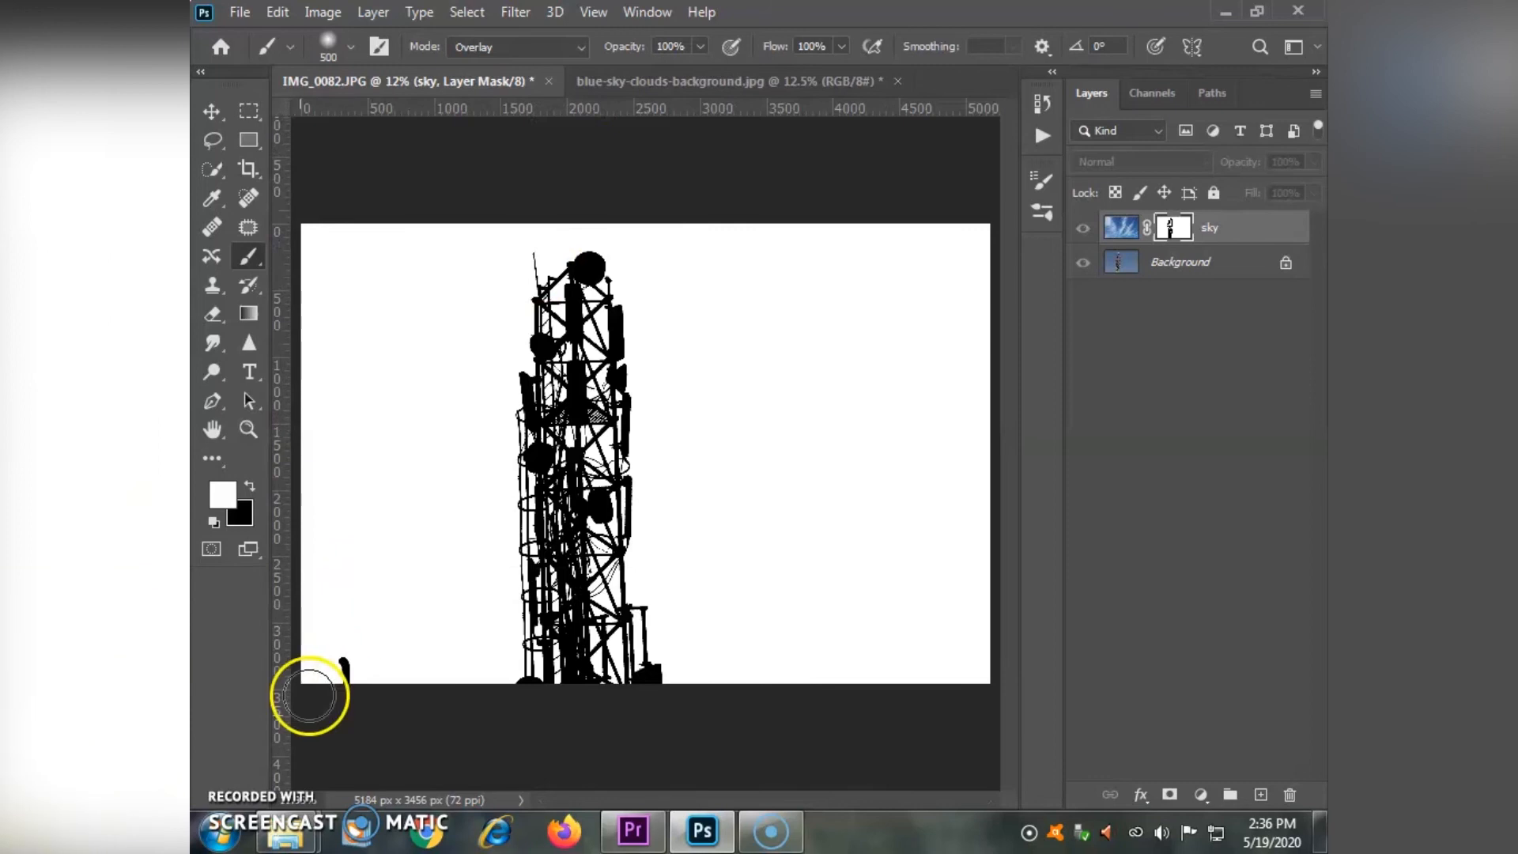
- Set the brush mode to Normal and paint white over the small black post near the mask's lower-left corner
left_click(473, 48)
left_click(493, 68)
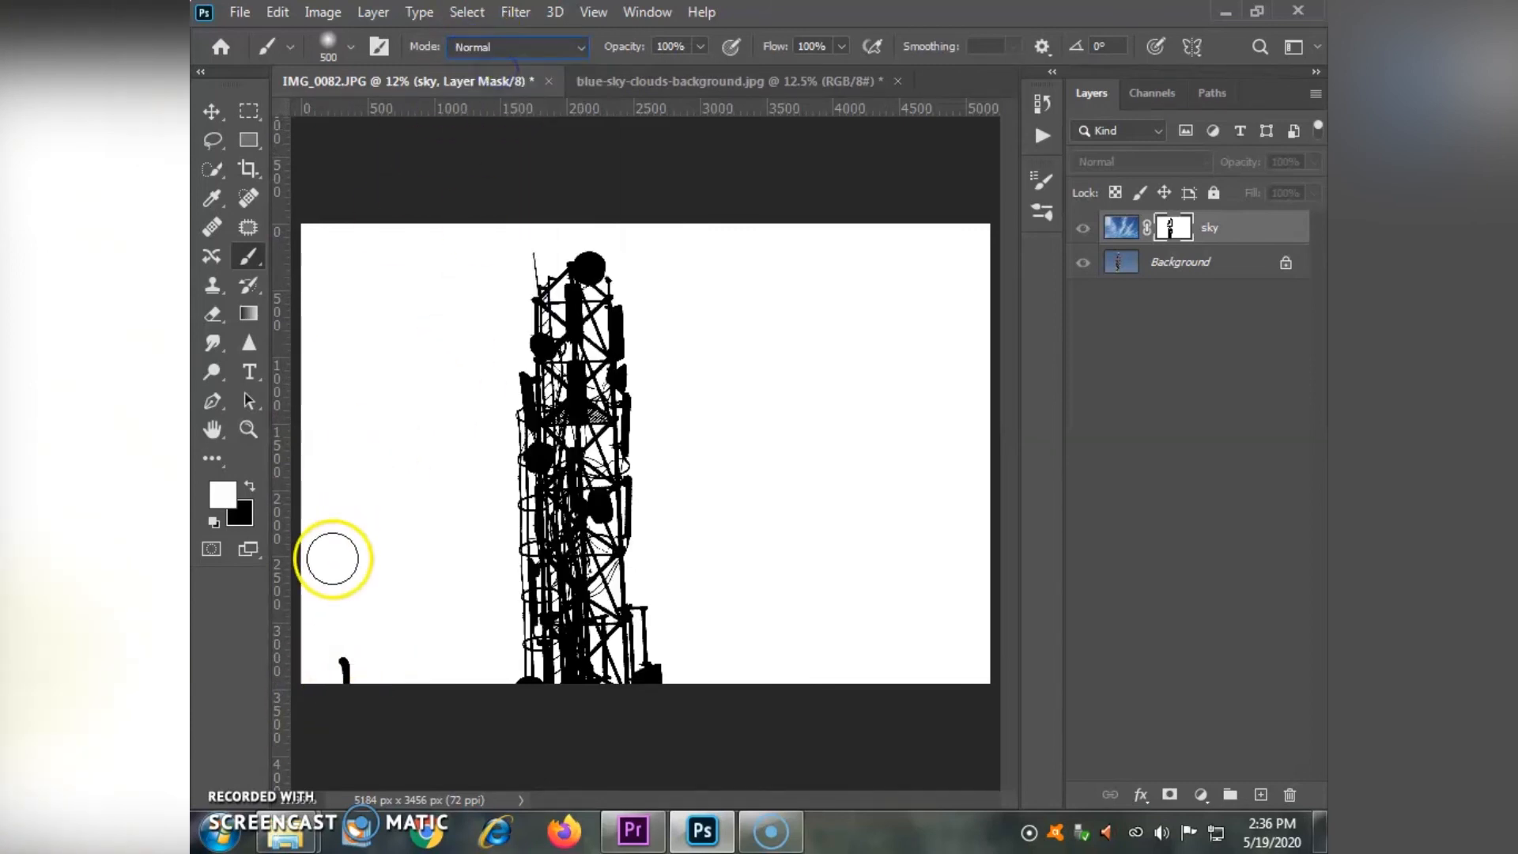
left_click(353, 638)
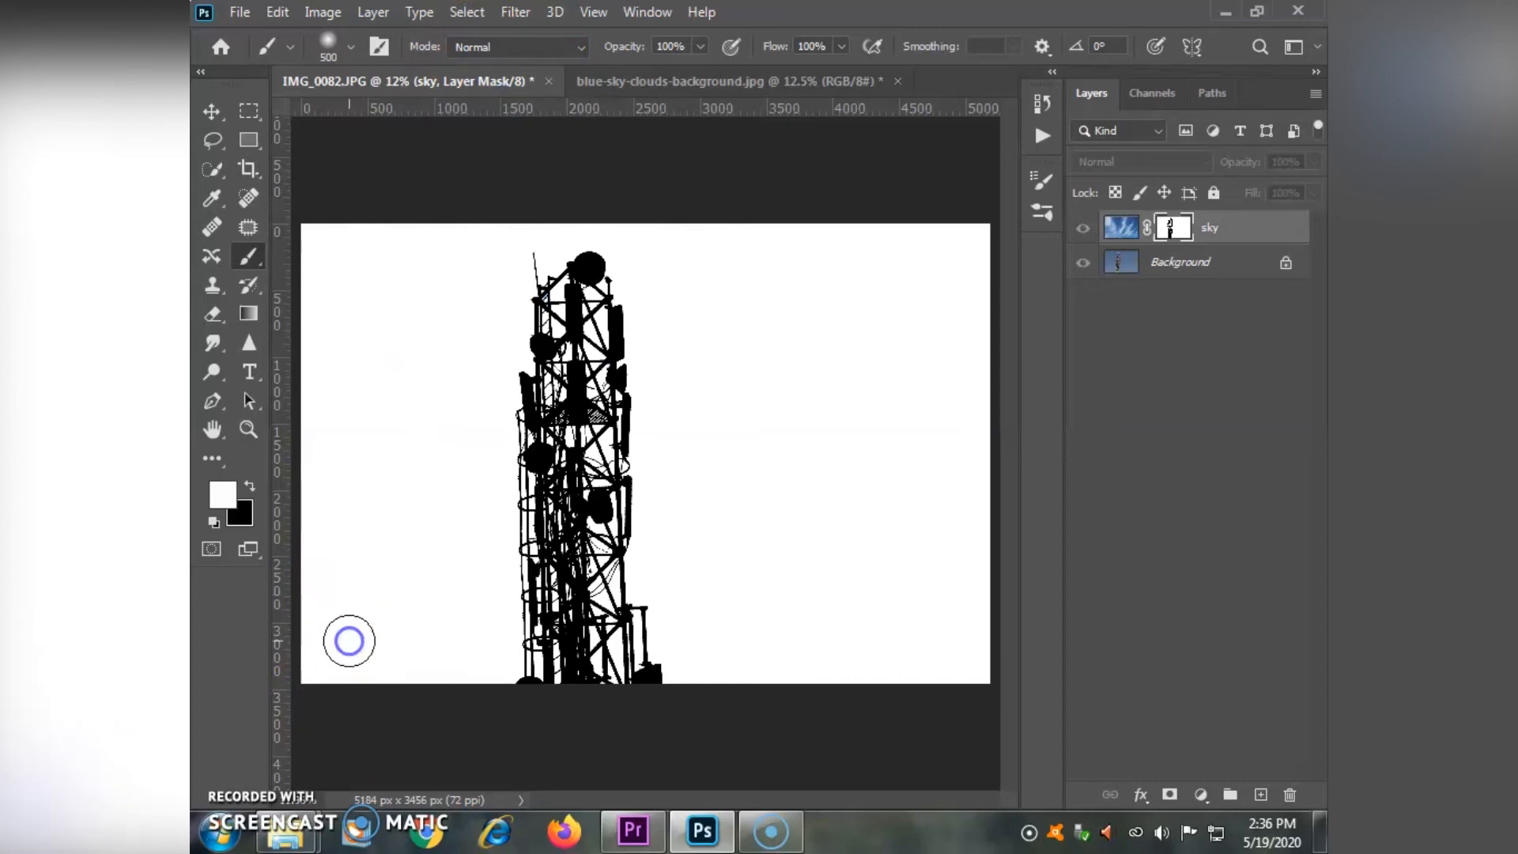
- Leave the mask view and display the composite image of the tower against the cloudy sky
left_click(1173, 238)
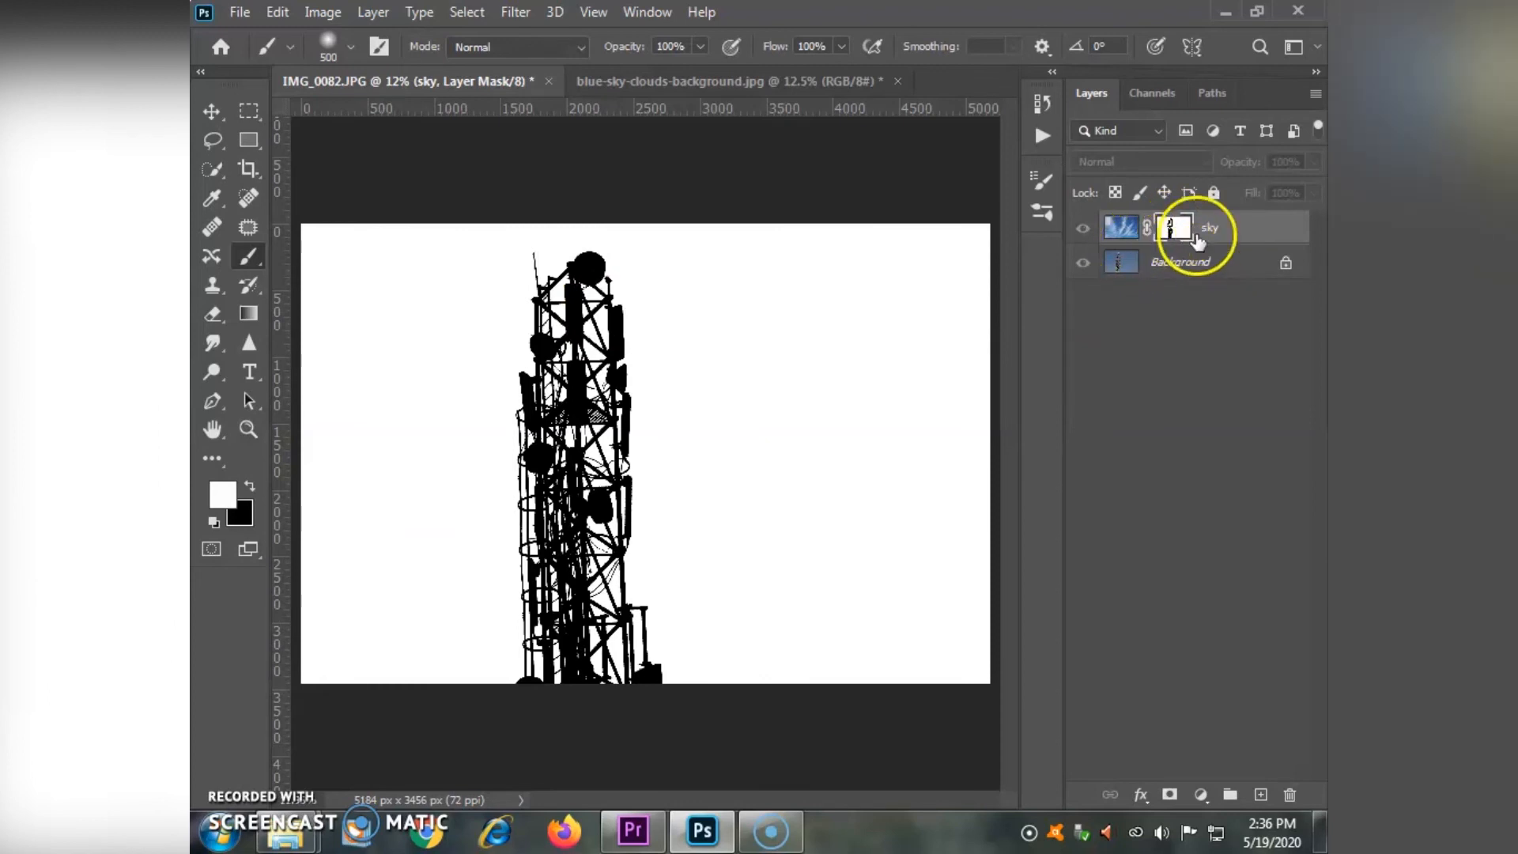
left_click(1170, 239)
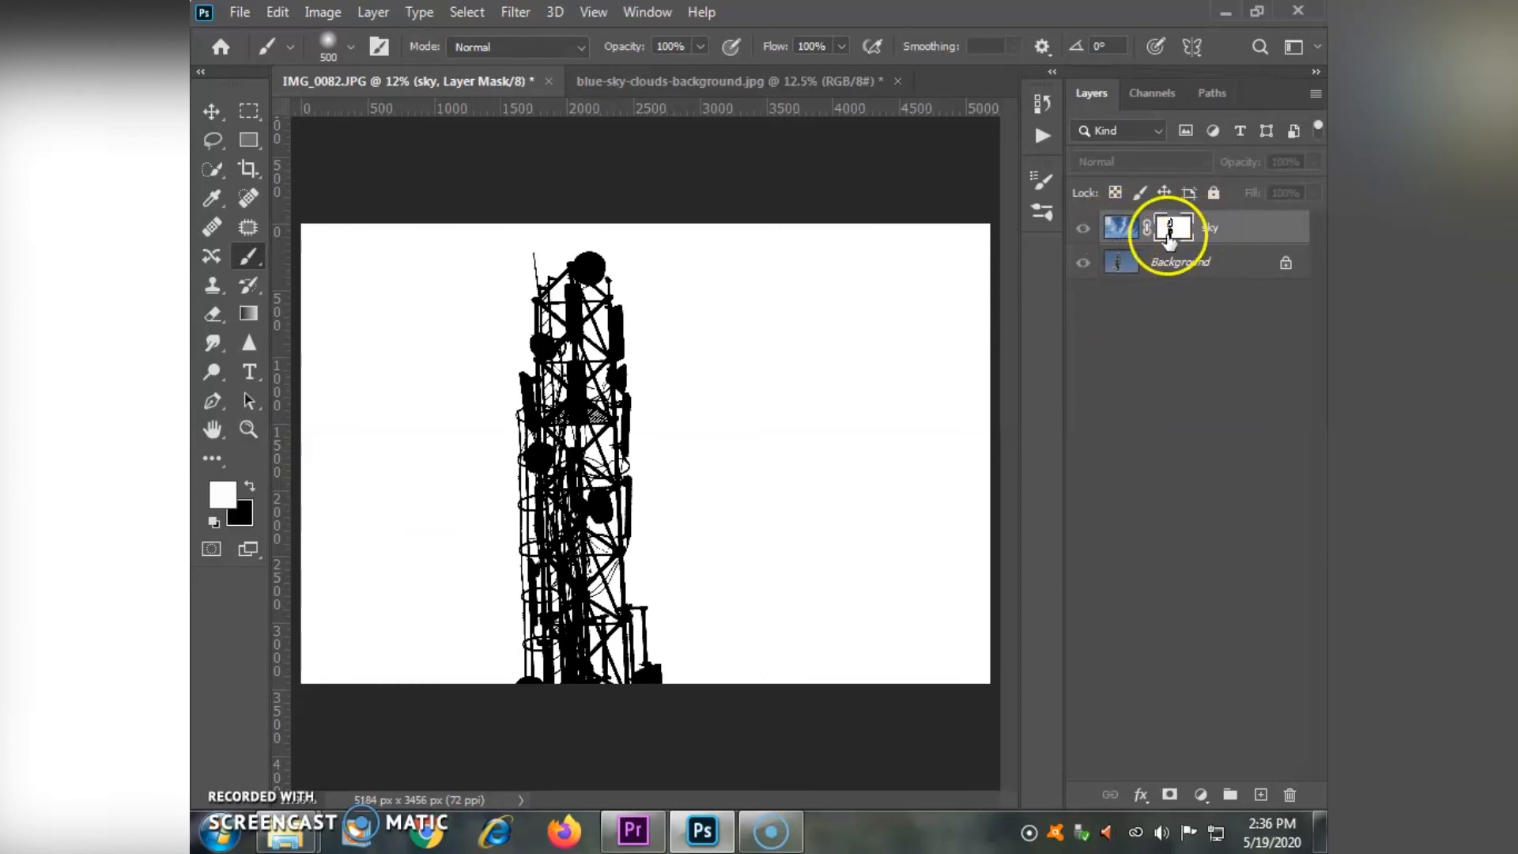
left_click(1170, 239, "alt")
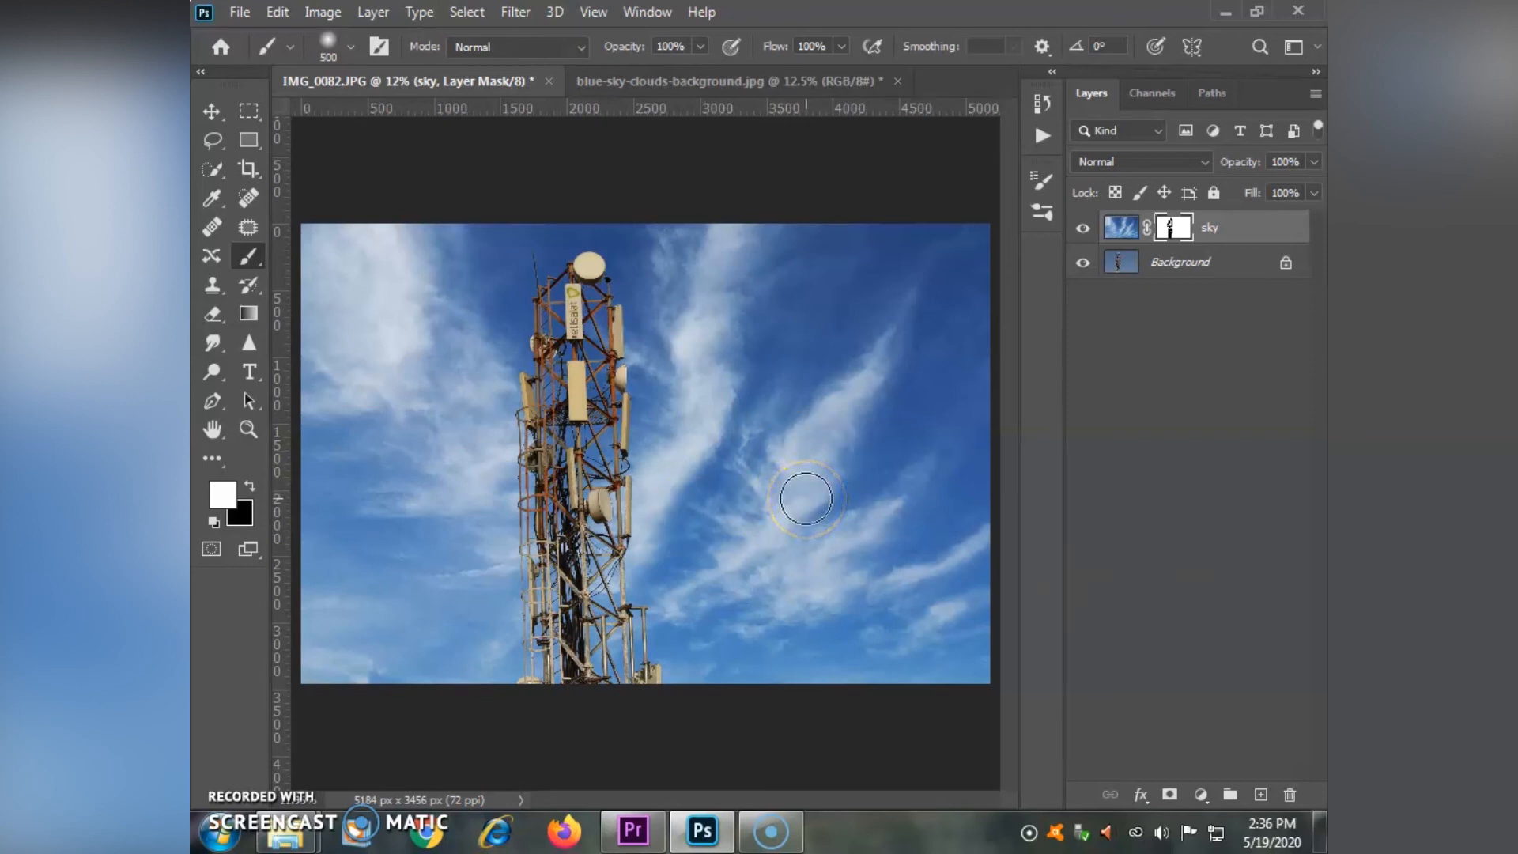
- Add a Curves adjustment layer above the sky layer and shape a gentle S-curve with raised highlights and lowered shadows
left_click(1200, 794)
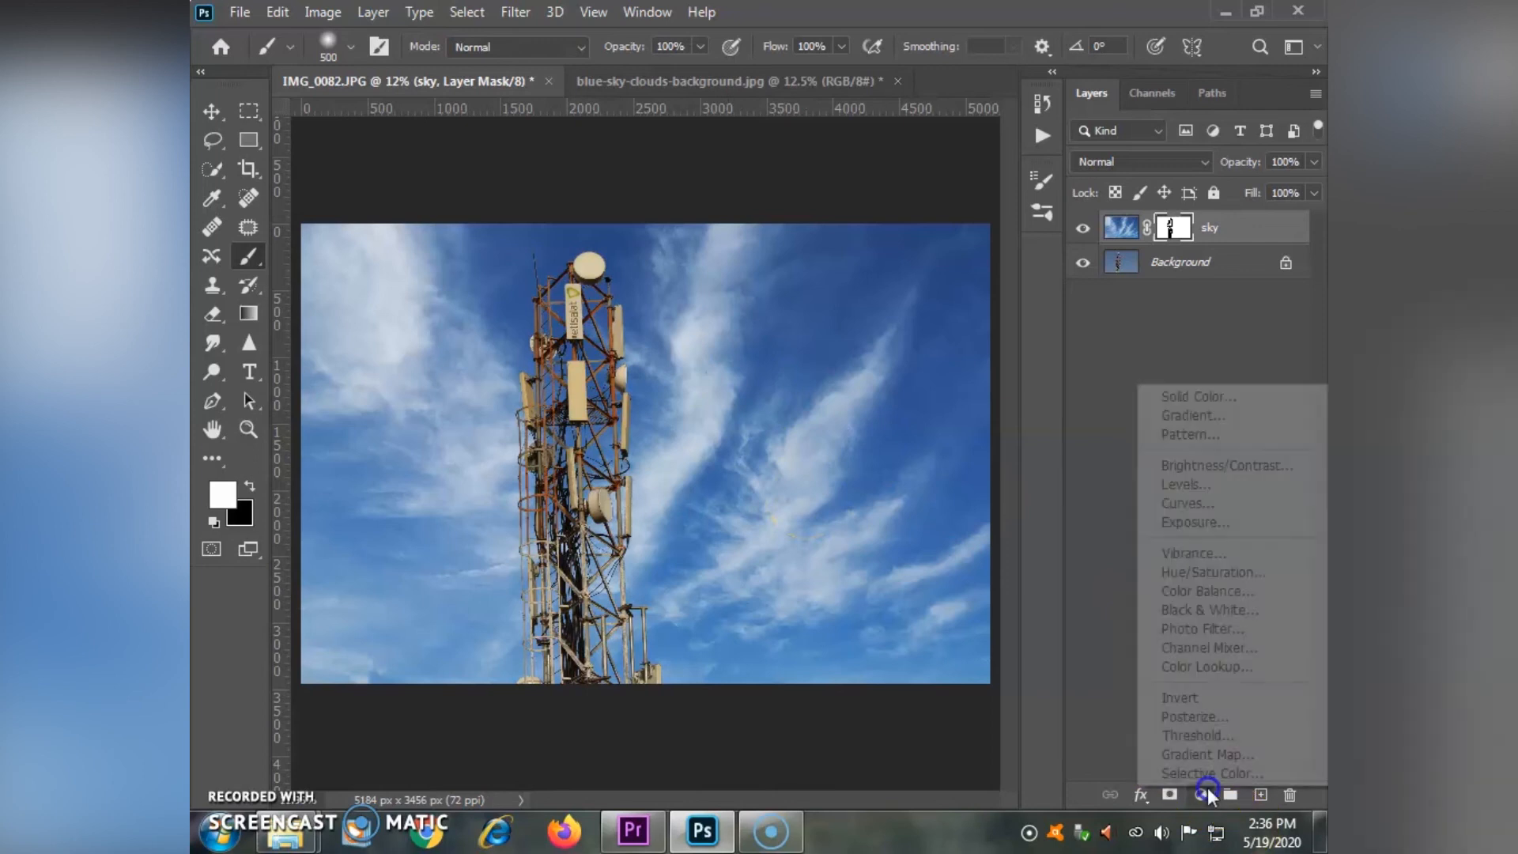
left_click(1252, 502)
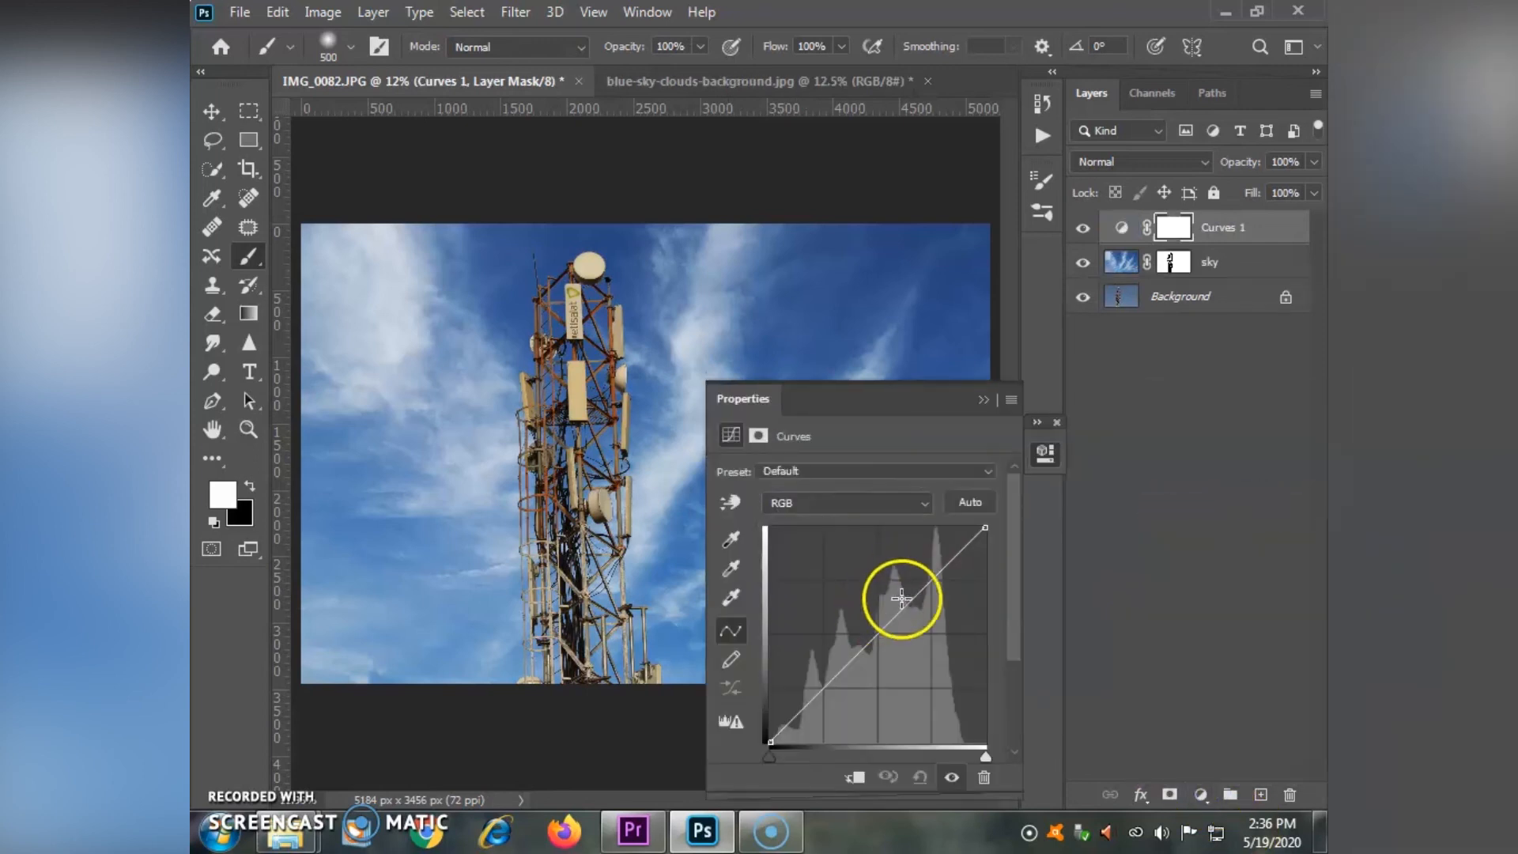
left_click_drag(927, 581, 922, 566)
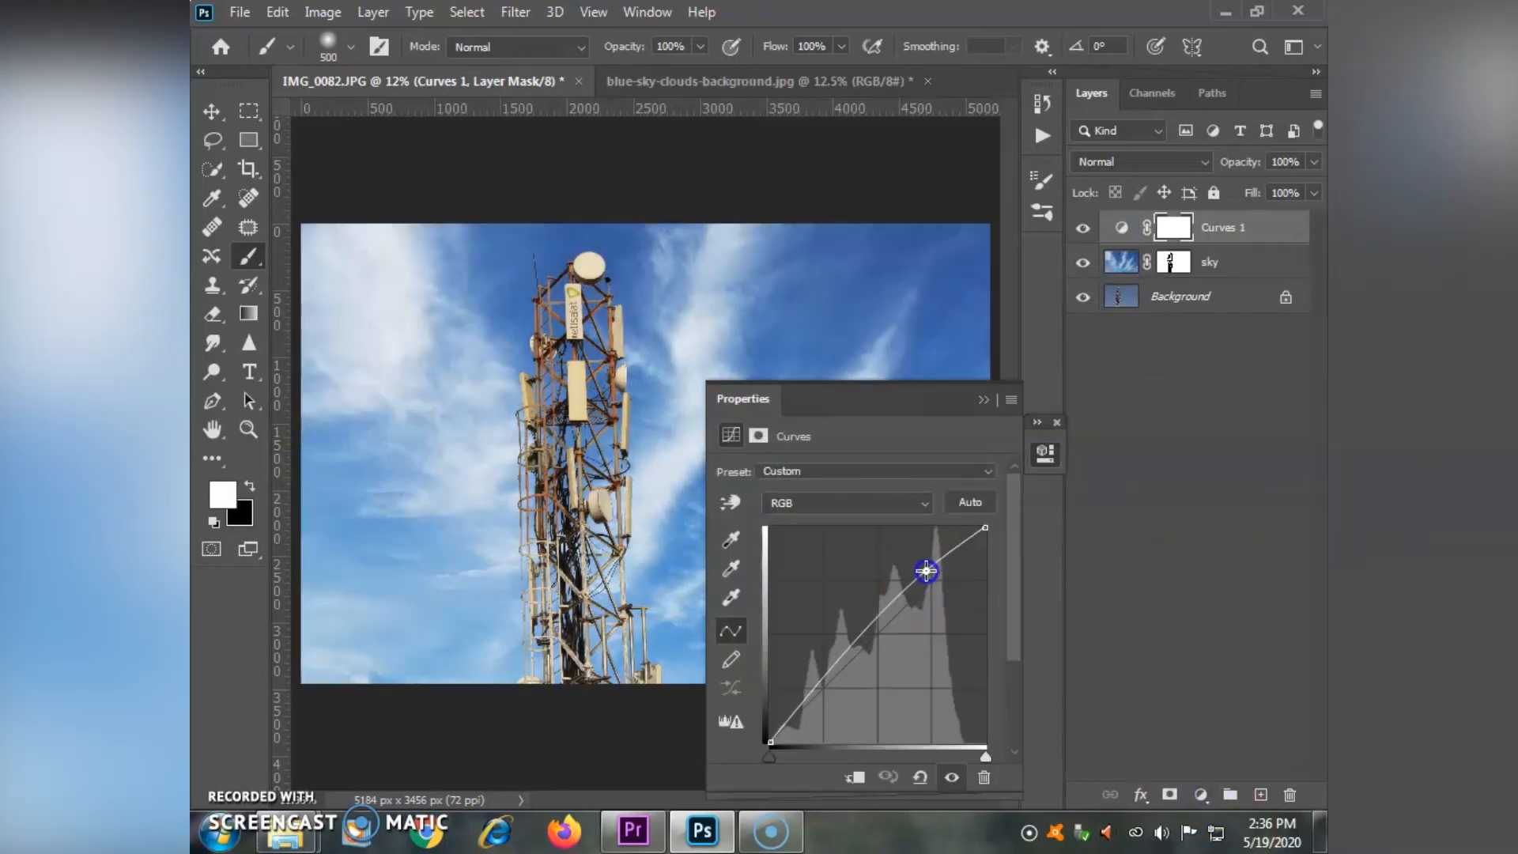
left_click_drag(820, 684, 826, 699)
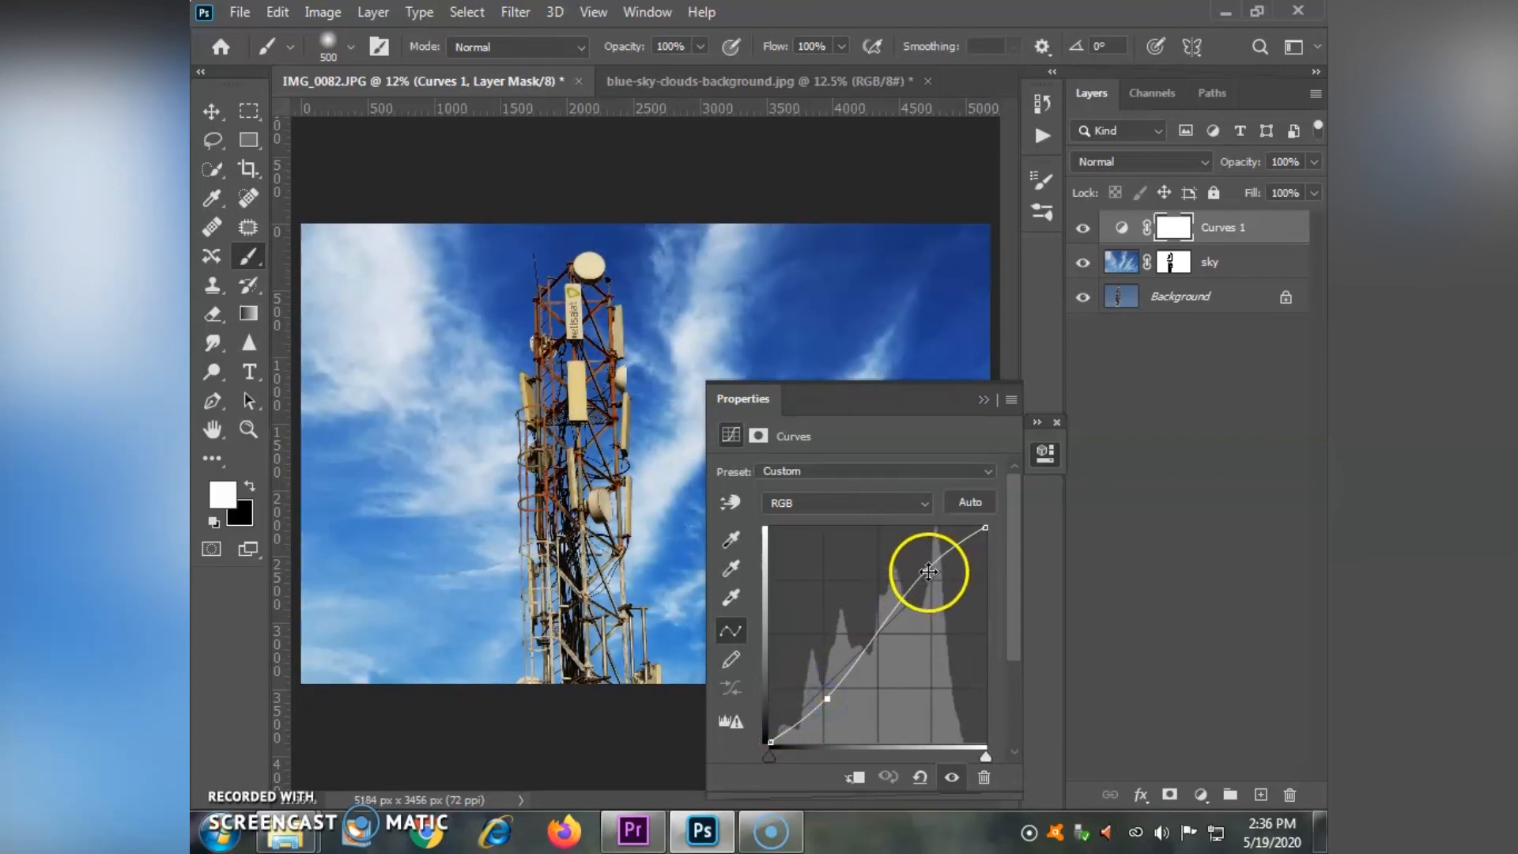
left_click_drag(929, 580, 927, 579)
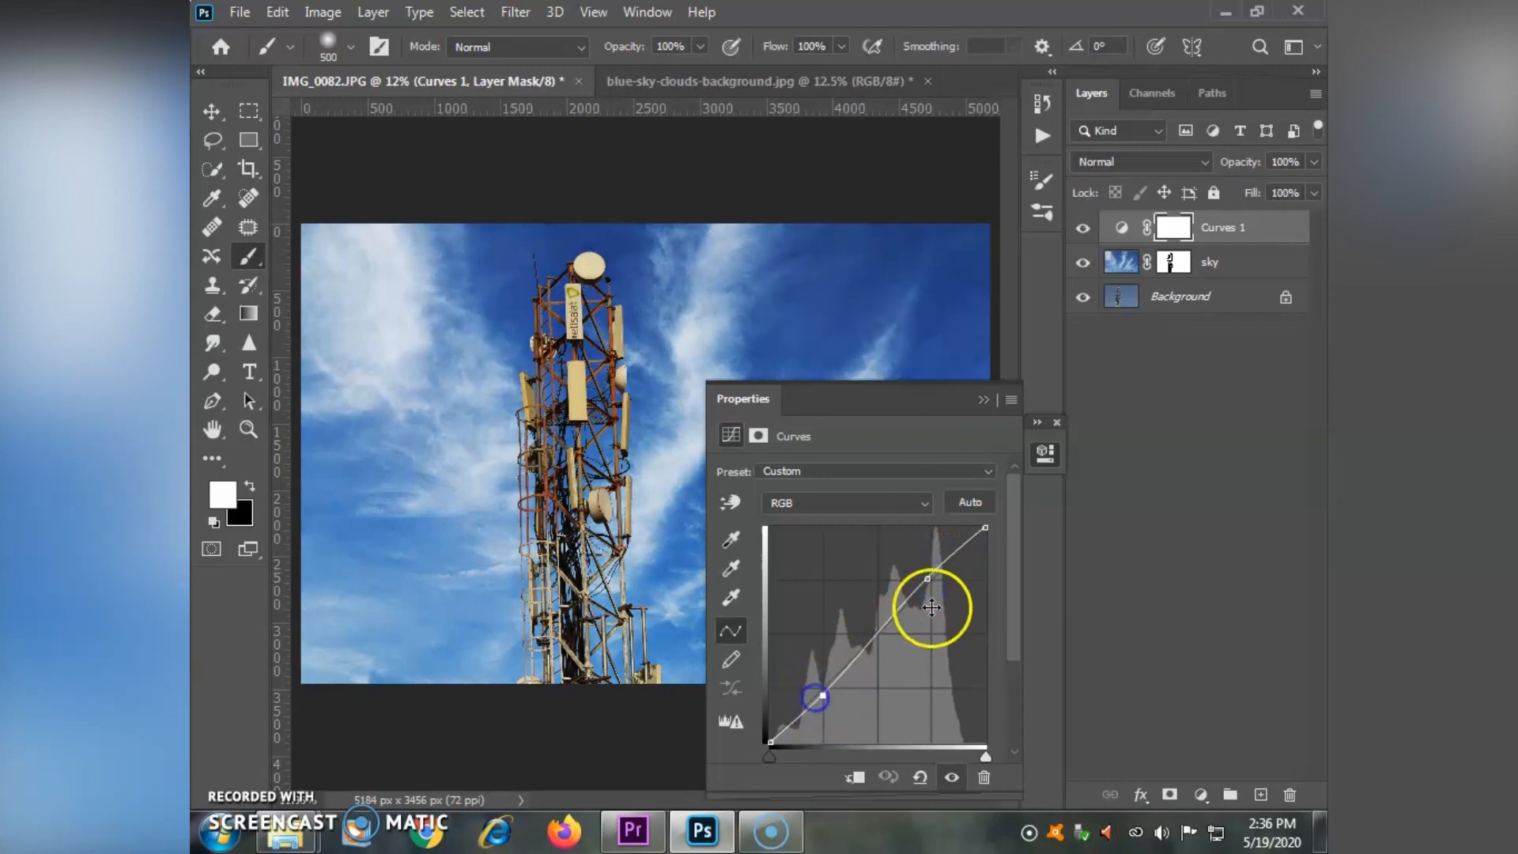
left_click_drag(927, 576, 923, 571)
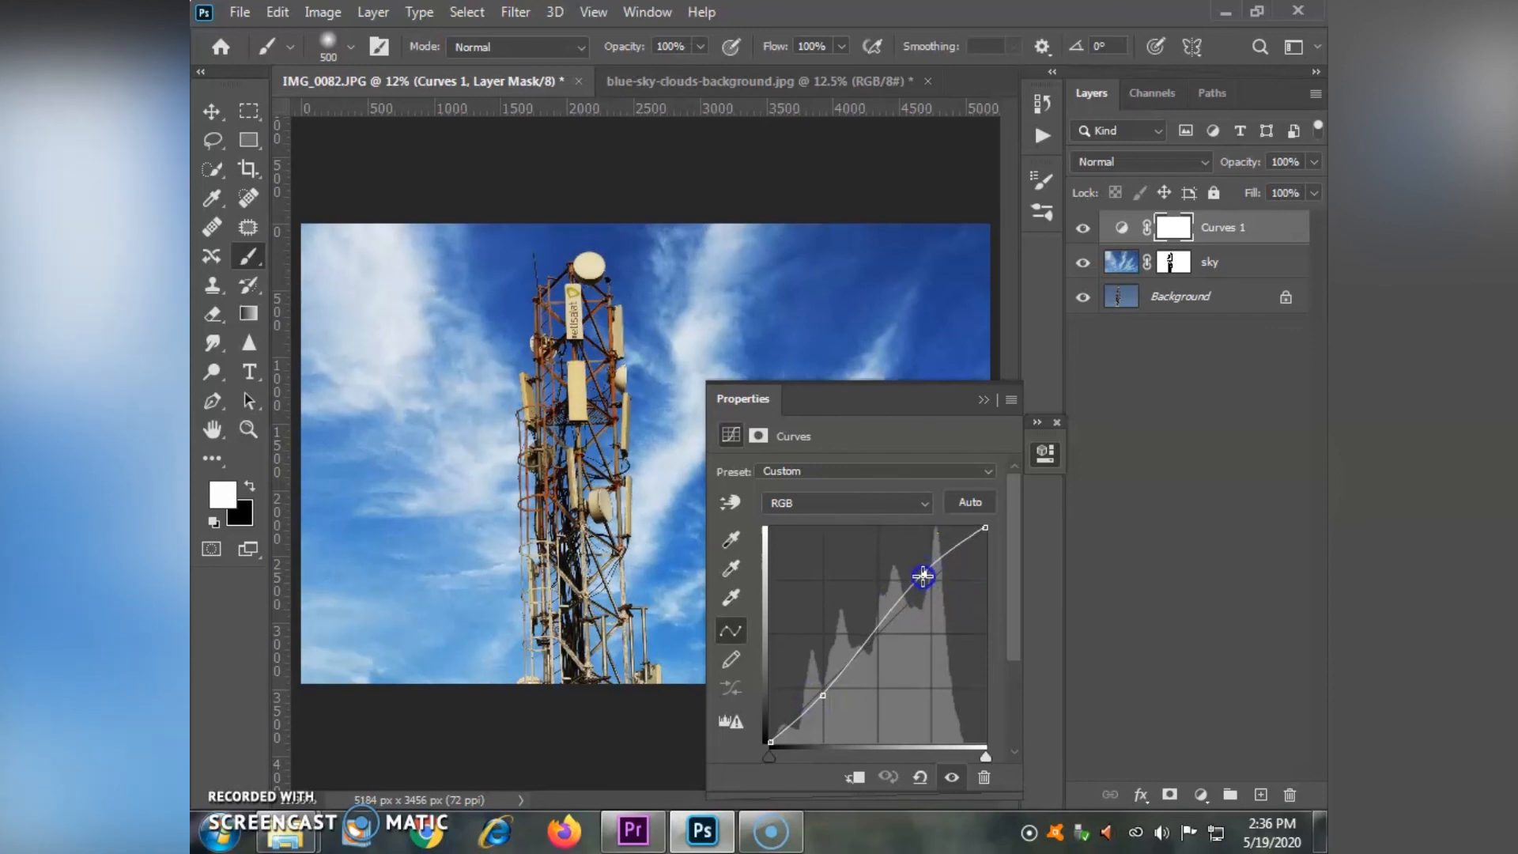
left_click(985, 401)
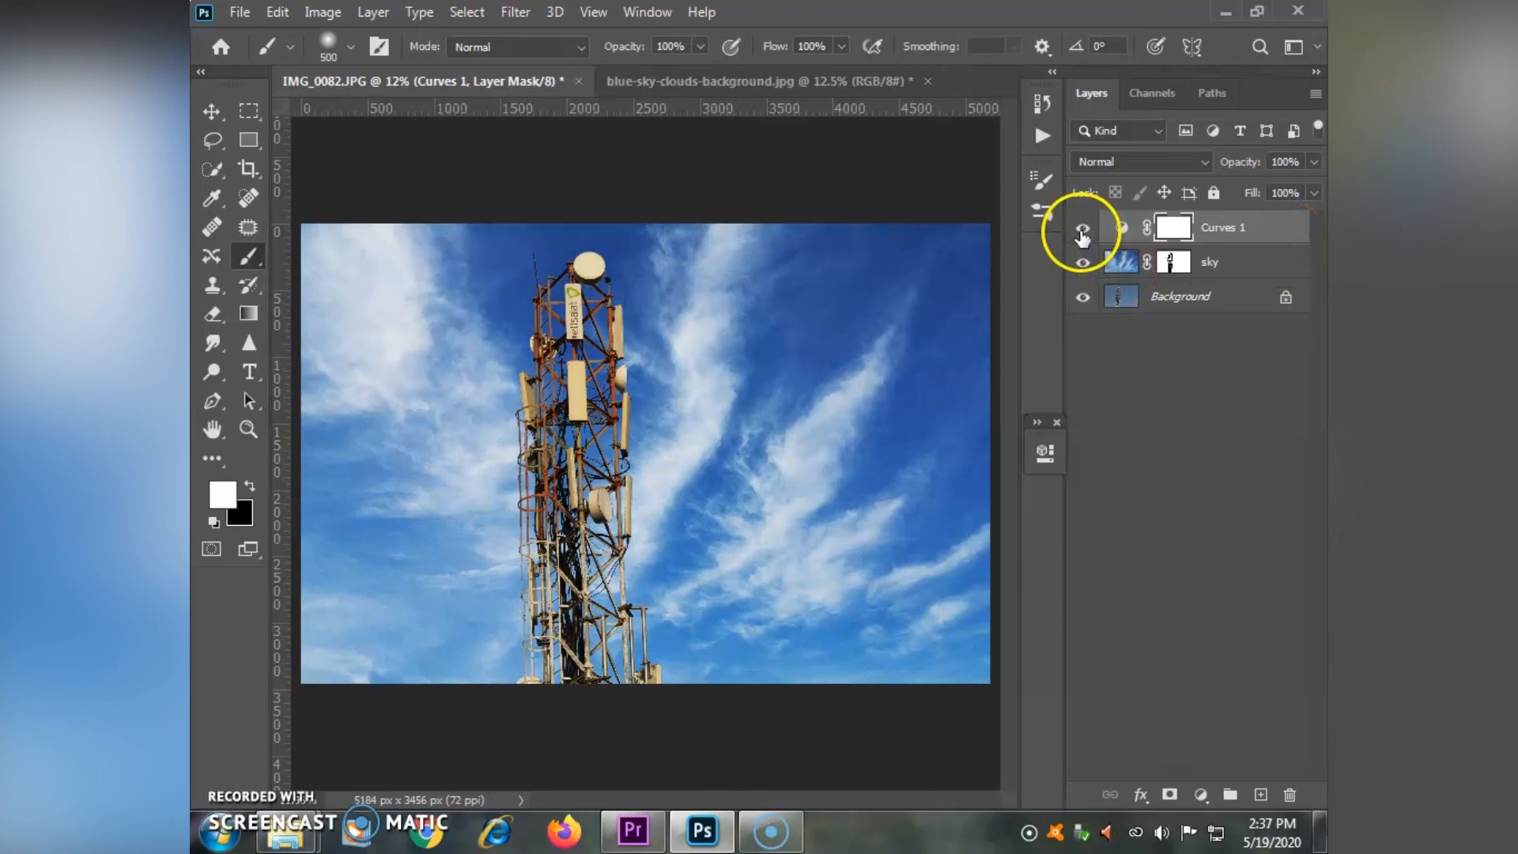
left_click(1055, 421)
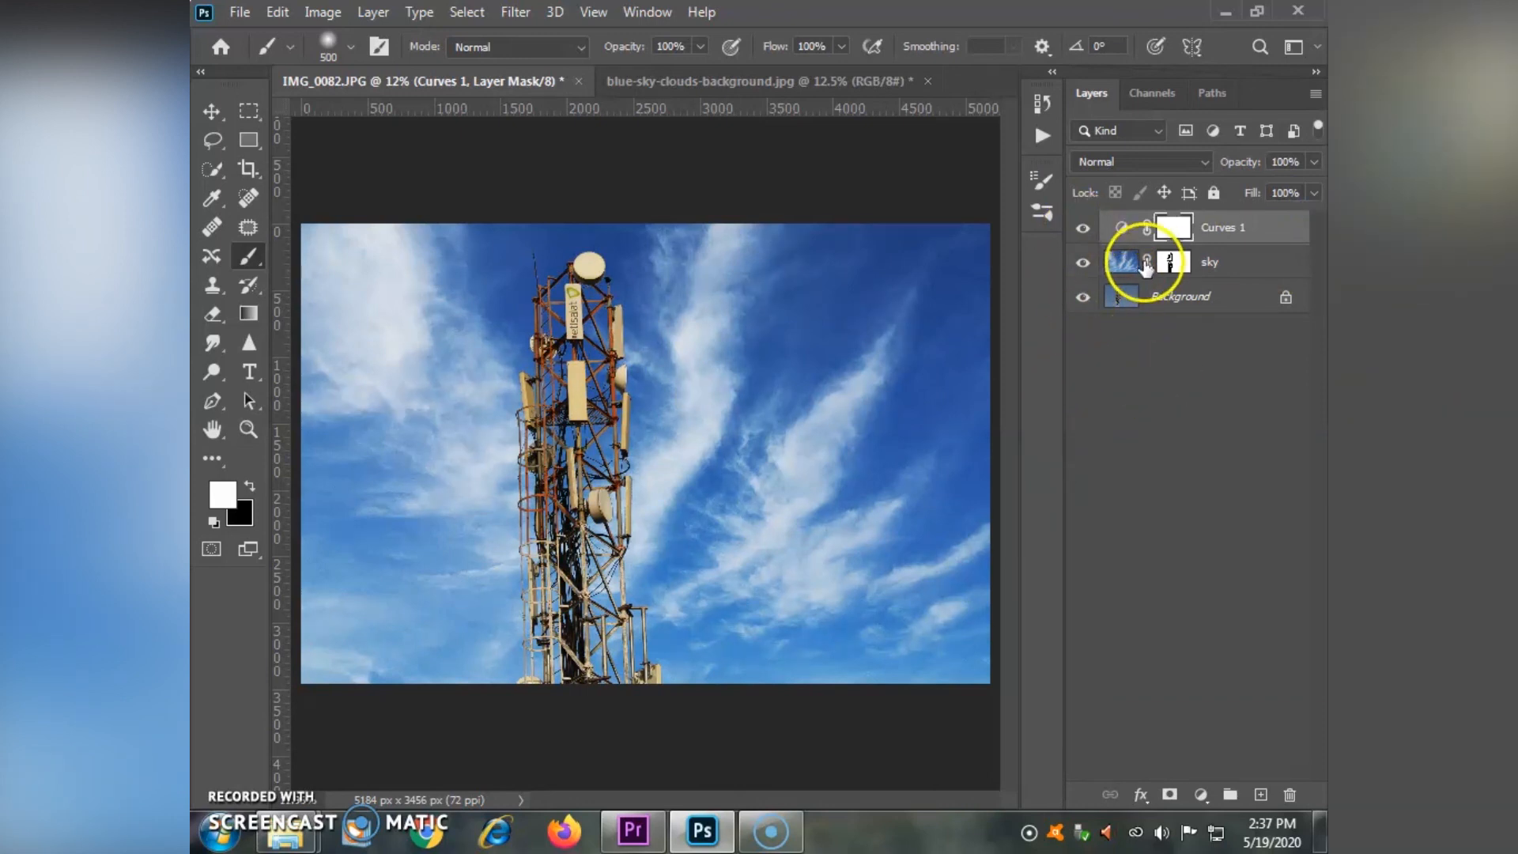
- Compare the image before and after by toggling the visibility of the Curves and sky layers, ending with all layers shown
left_click(1083, 229)
left_click(1083, 229)
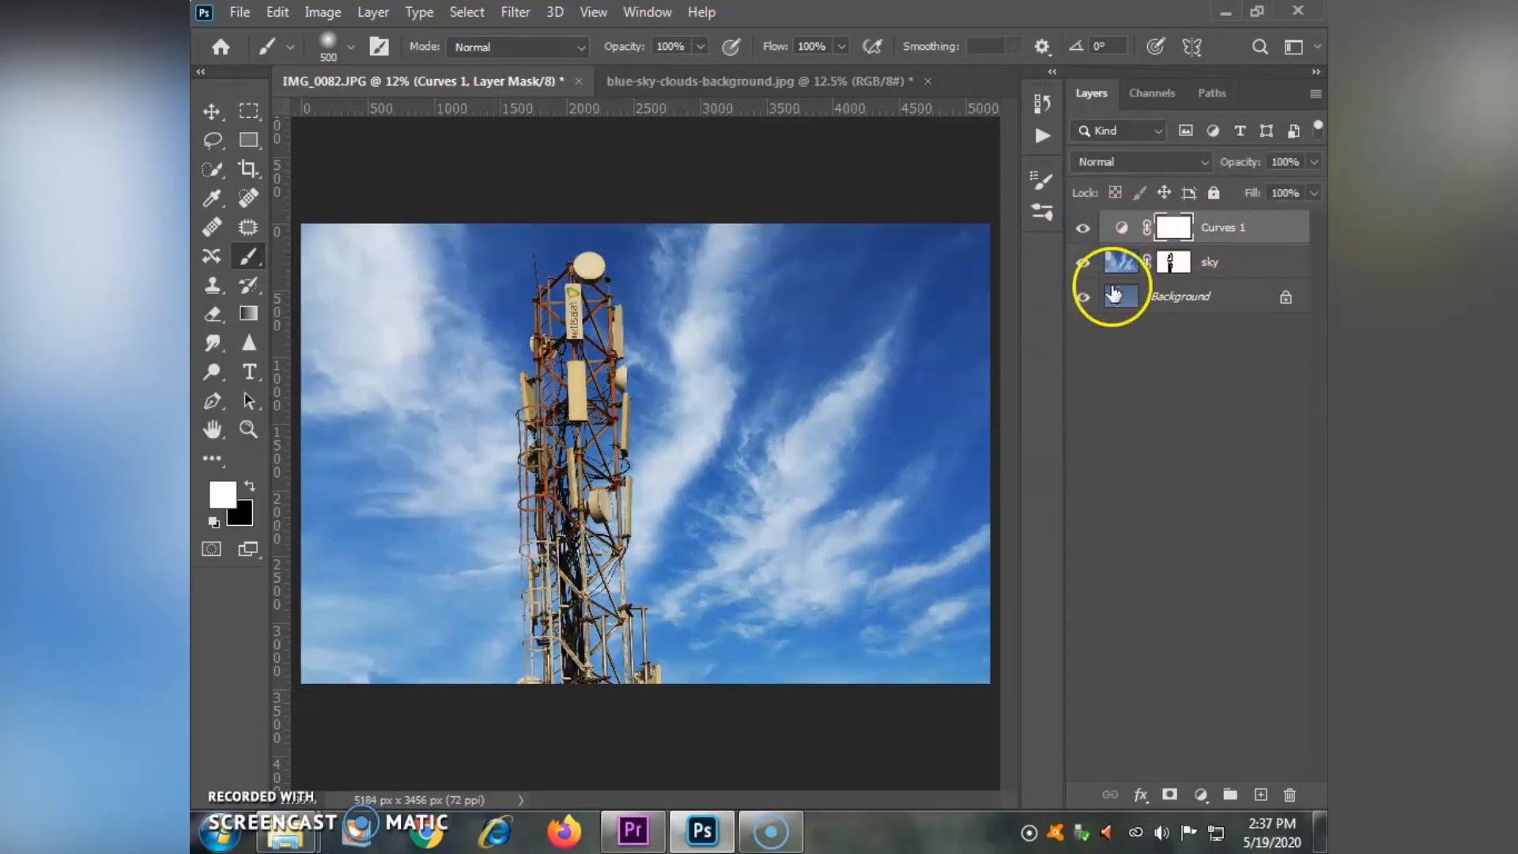
left_click(1083, 299, "alt")
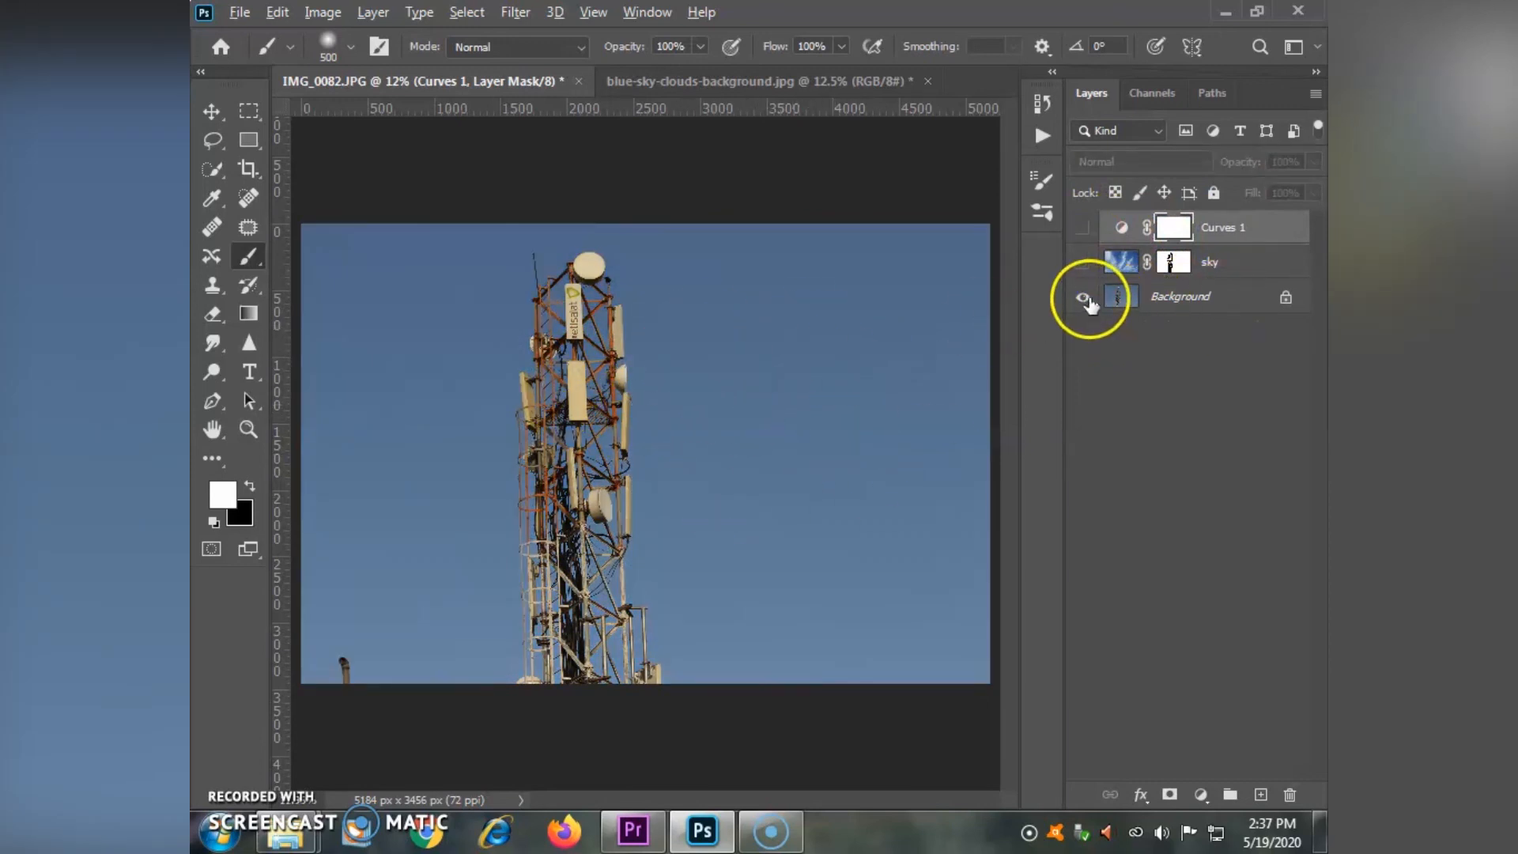
left_click(1083, 262)
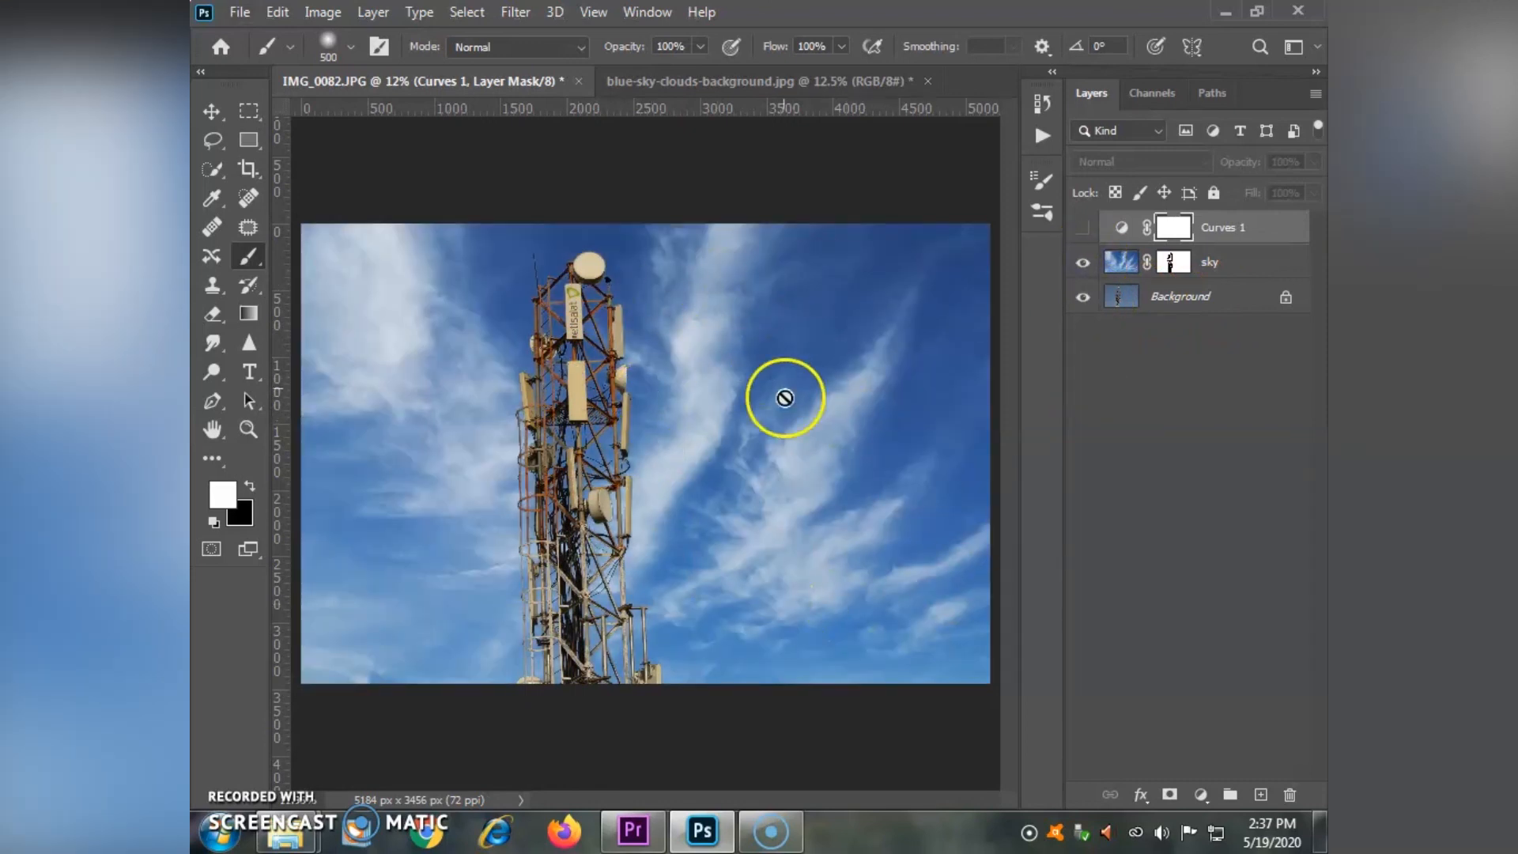
left_click(1083, 227)
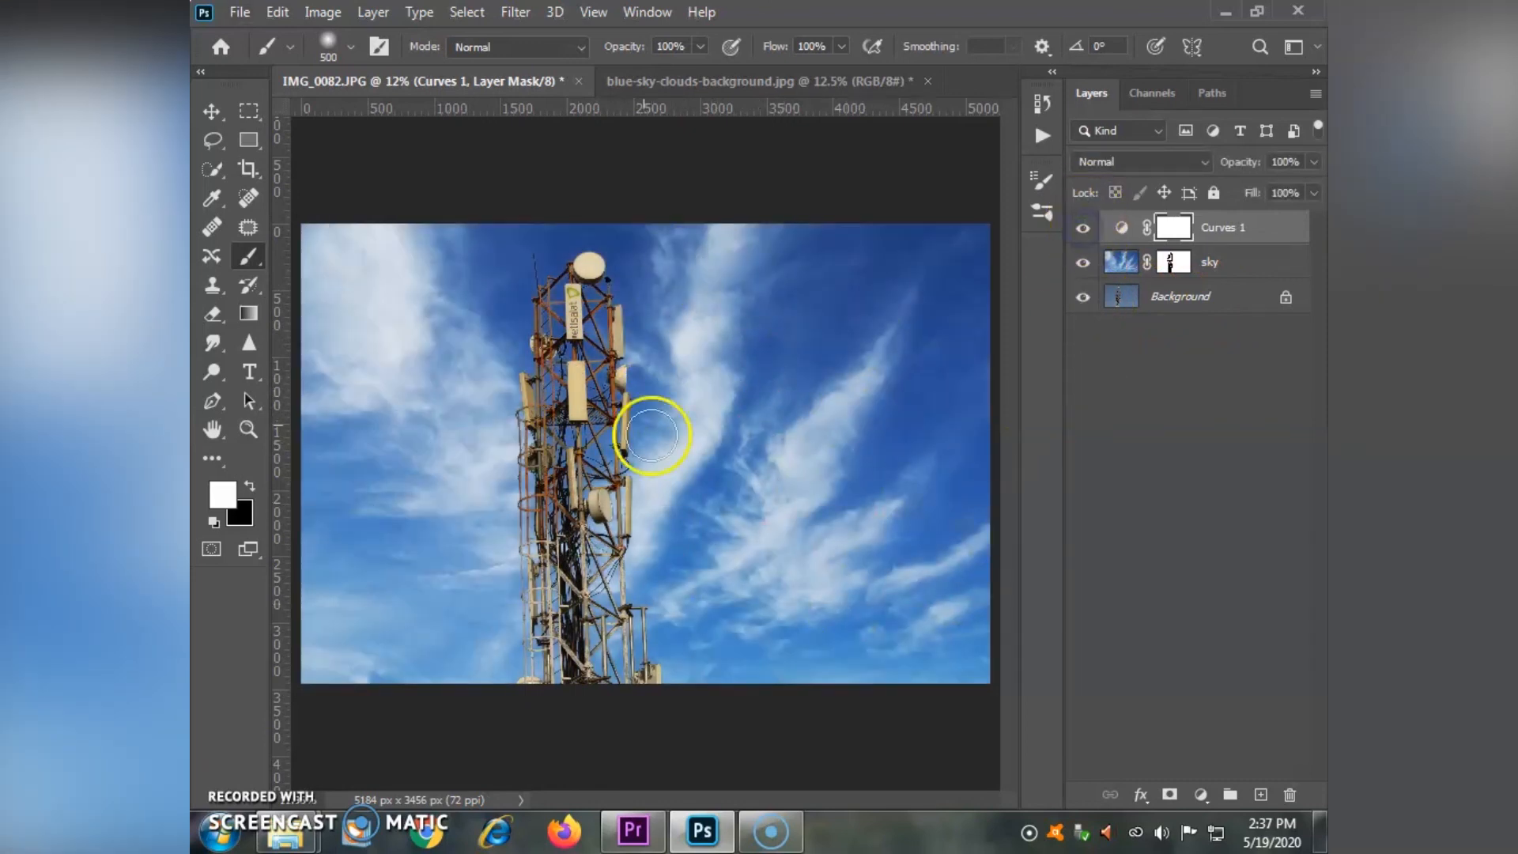